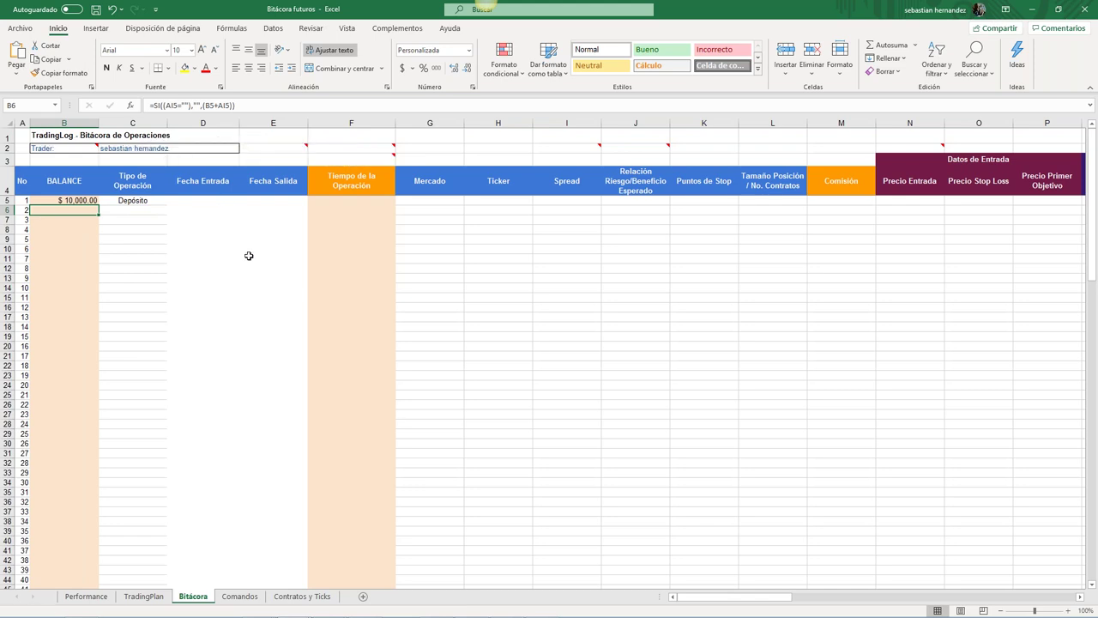
Step: Examine the opening deposit row and the available operation types for entry 2 in the Bitácora sheet
{"action": "left_click", "coordinate": [106, 203]}
{"action": "left_click", "coordinate": [190, 203]}
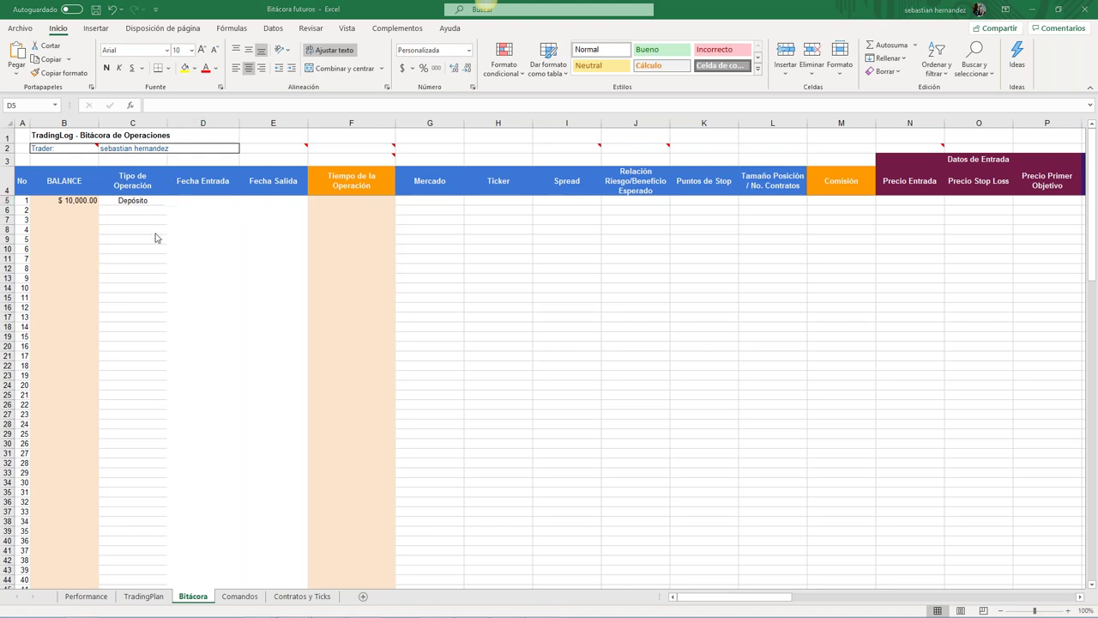
{"action": "left_click", "coordinate": [94, 200]}
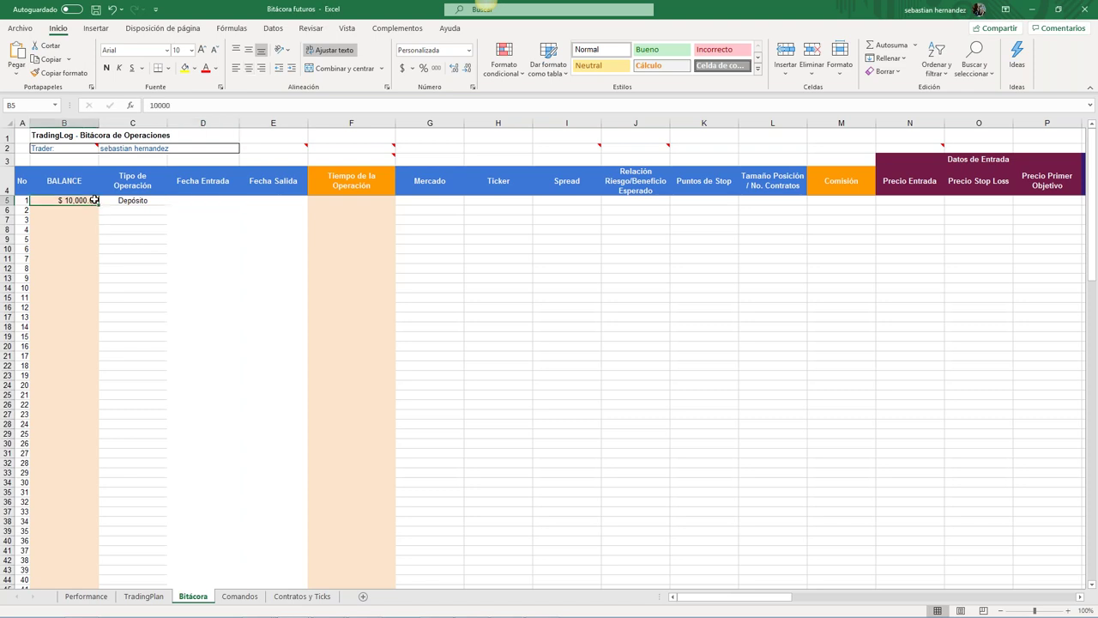
{"action": "key", "text": "Right"}
{"action": "key", "text": "Left"}
{"action": "key", "text": "Right"}
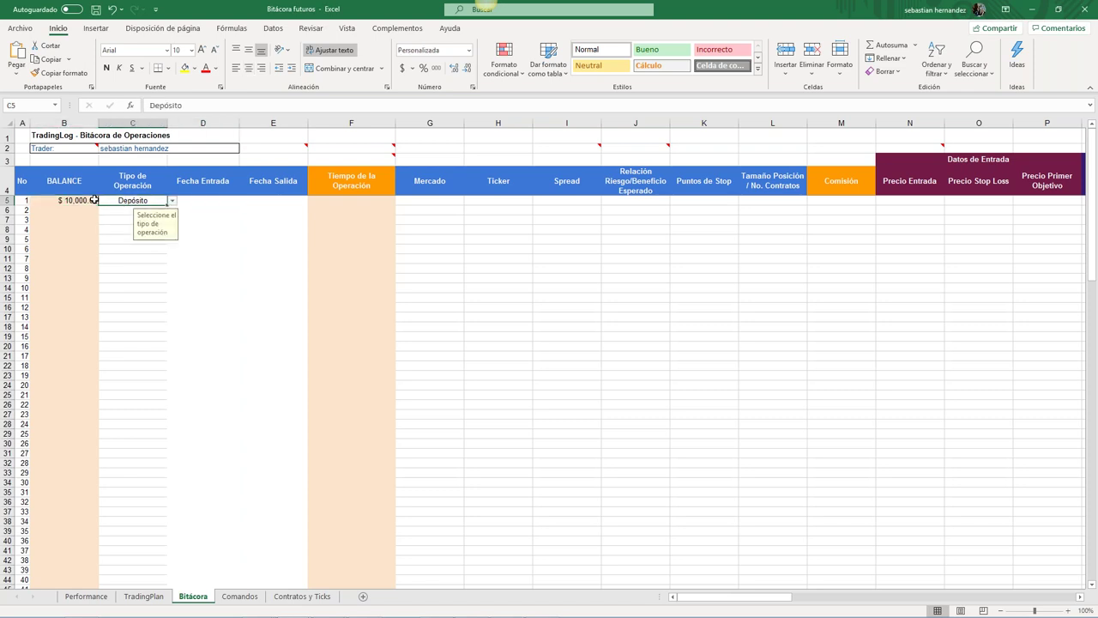
{"action": "key", "text": "Left"}
{"action": "key", "text": "Right"}
{"action": "key", "text": "Down"}
{"action": "left_click", "coordinate": [95, 200]}
{"action": "key", "text": "Right"}
{"action": "key", "text": "Left"}
{"action": "key", "text": "Right"}
{"action": "key", "text": "Down"}
{"action": "key", "text": "Left"}
{"action": "key", "text": "Right"}
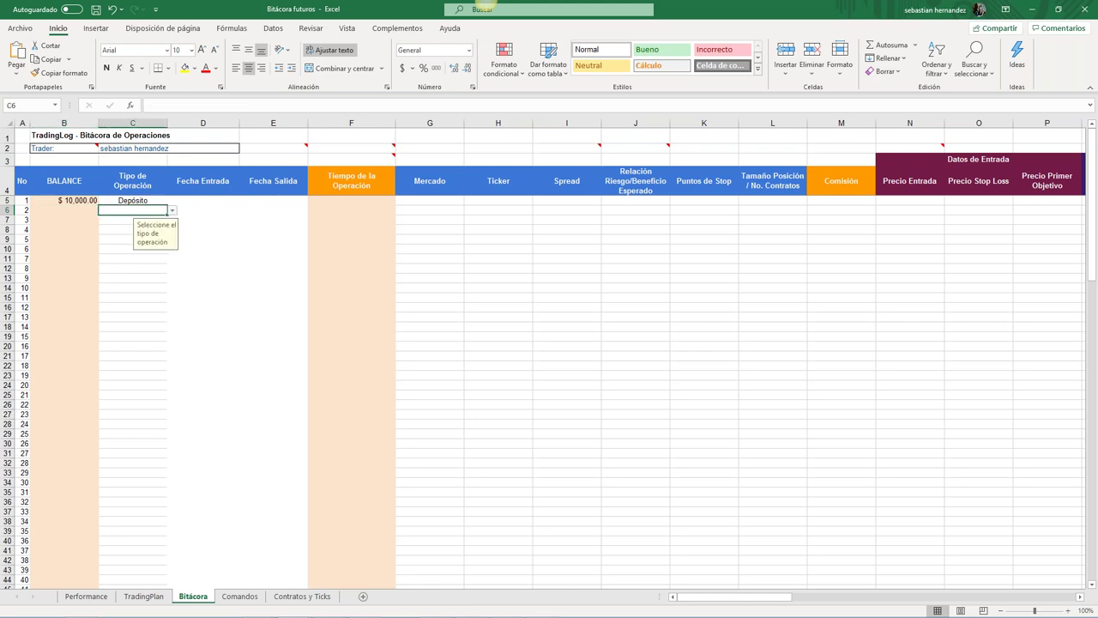
{"action": "left_click", "coordinate": [172, 214]}
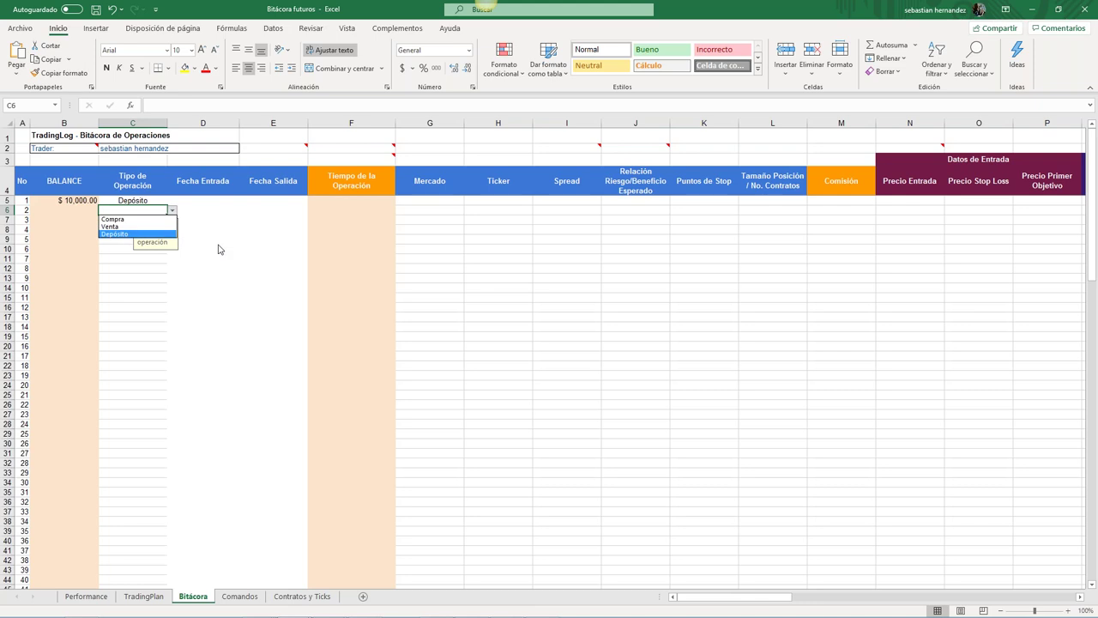
{"action": "key", "text": "Escape"}
Step: Enter 27/01/2020 as the entry date (Fecha Entrada) of entry 2
{"action": "left_click", "coordinate": [213, 215]}
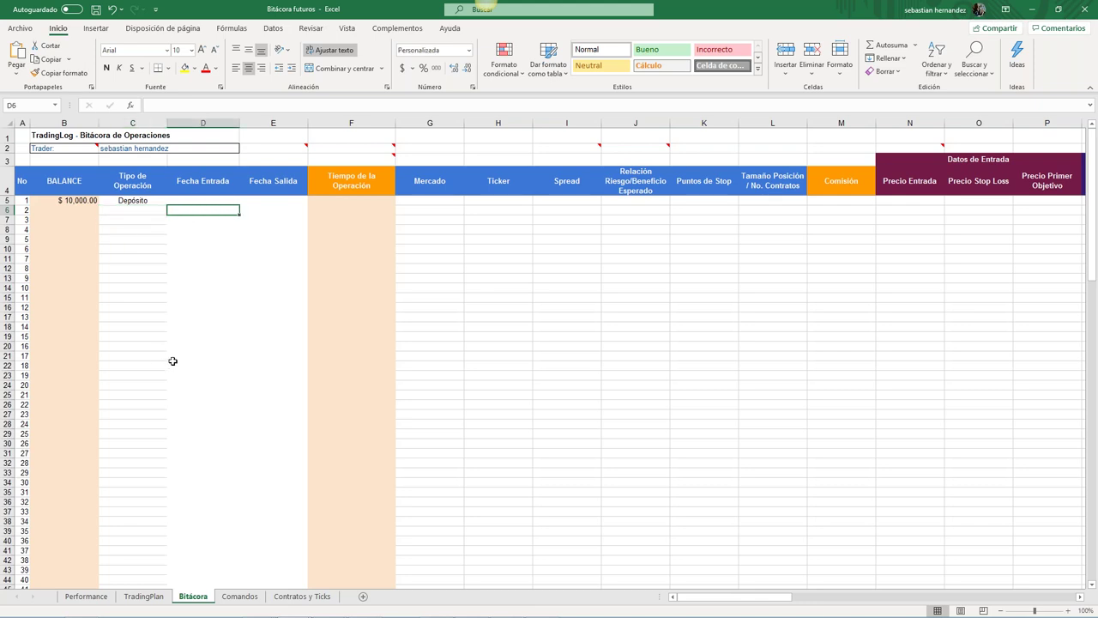
{"action": "mouse_move", "coordinate": [172, 613]}
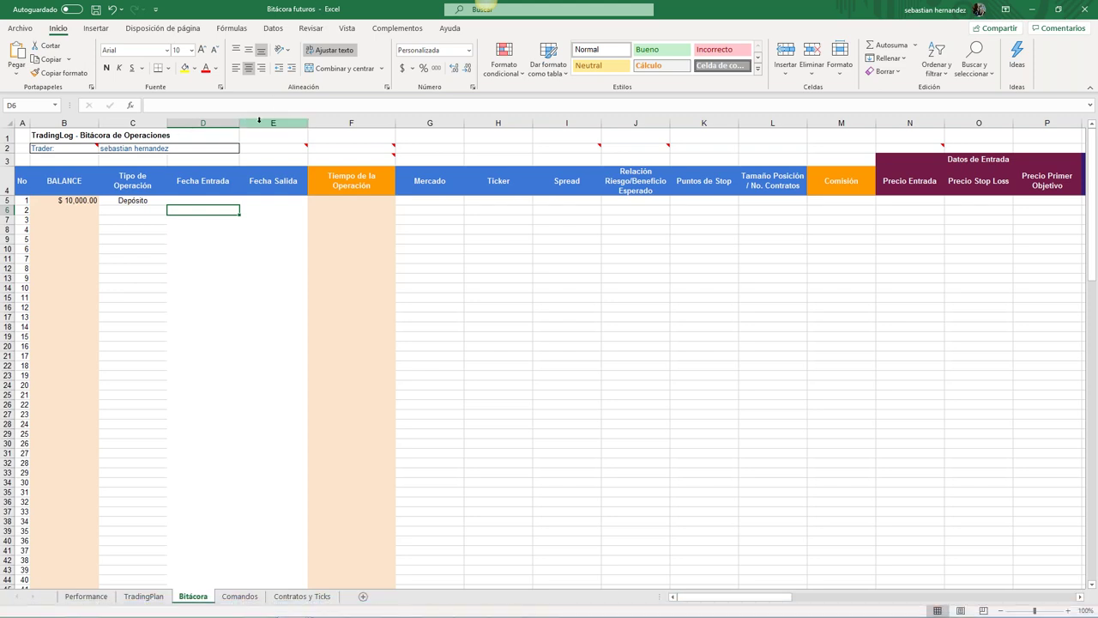
{"action": "type", "text": "27/"}
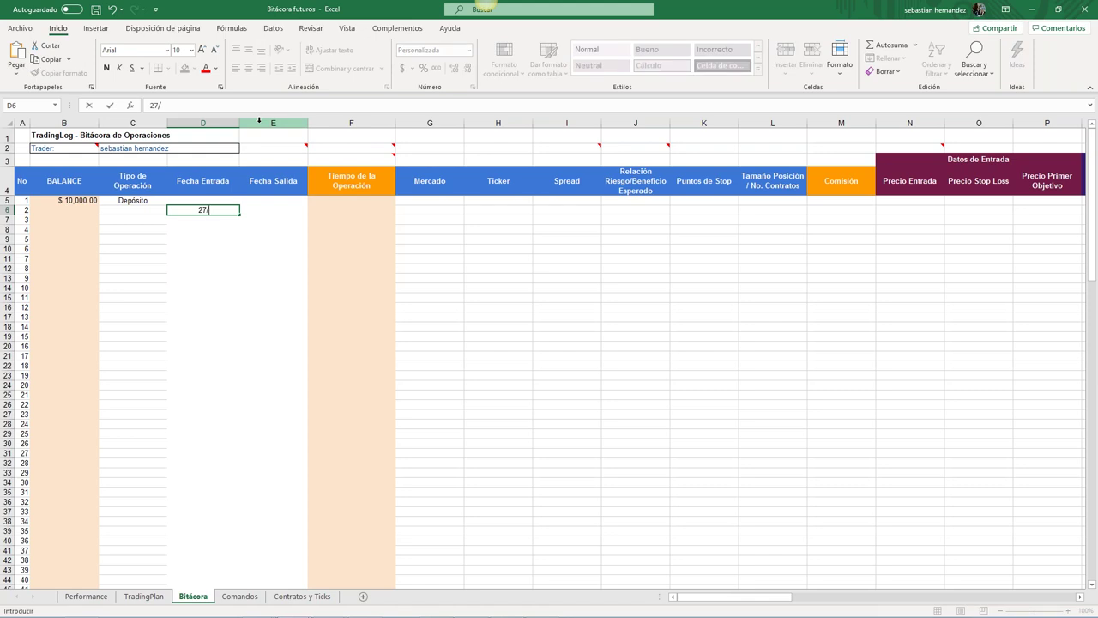
{"action": "type", "text": "01/2020"}
{"action": "key", "text": "Tab"}
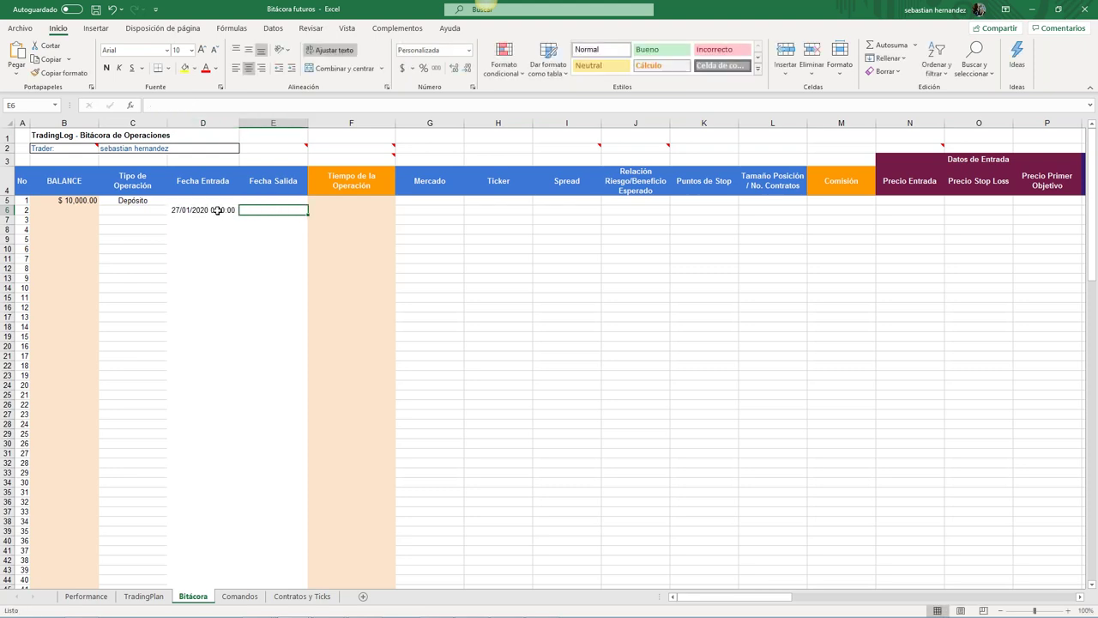
Step: Set the market (Mercado) of entry 2 to Forex
{"action": "left_click", "coordinate": [222, 211]}
{"action": "left_click", "coordinate": [258, 212]}
{"action": "left_click", "coordinate": [330, 210]}
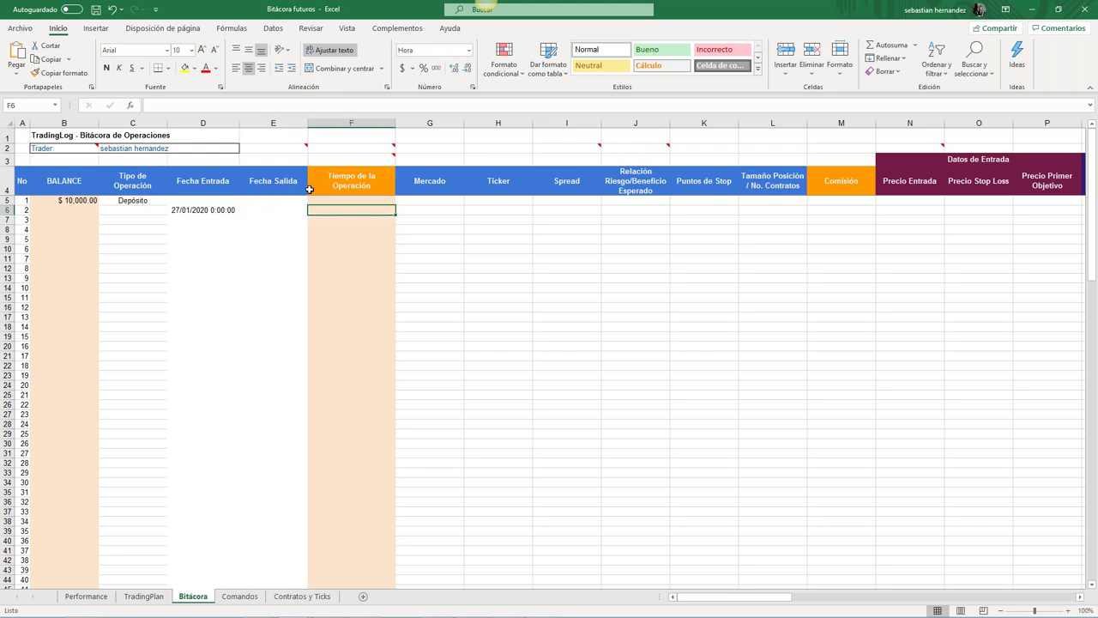
{"action": "key", "text": "Right"}
{"action": "key", "text": "Left"}
{"action": "key", "text": "Right"}
{"action": "left_click", "coordinate": [469, 211]}
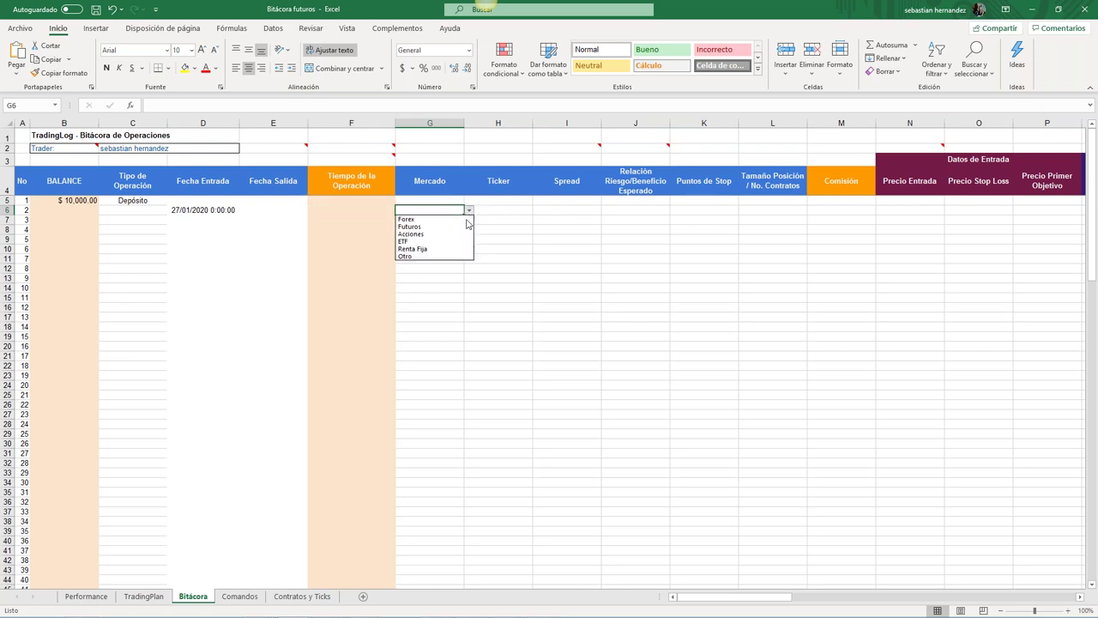
{"action": "left_click", "coordinate": [418, 219]}
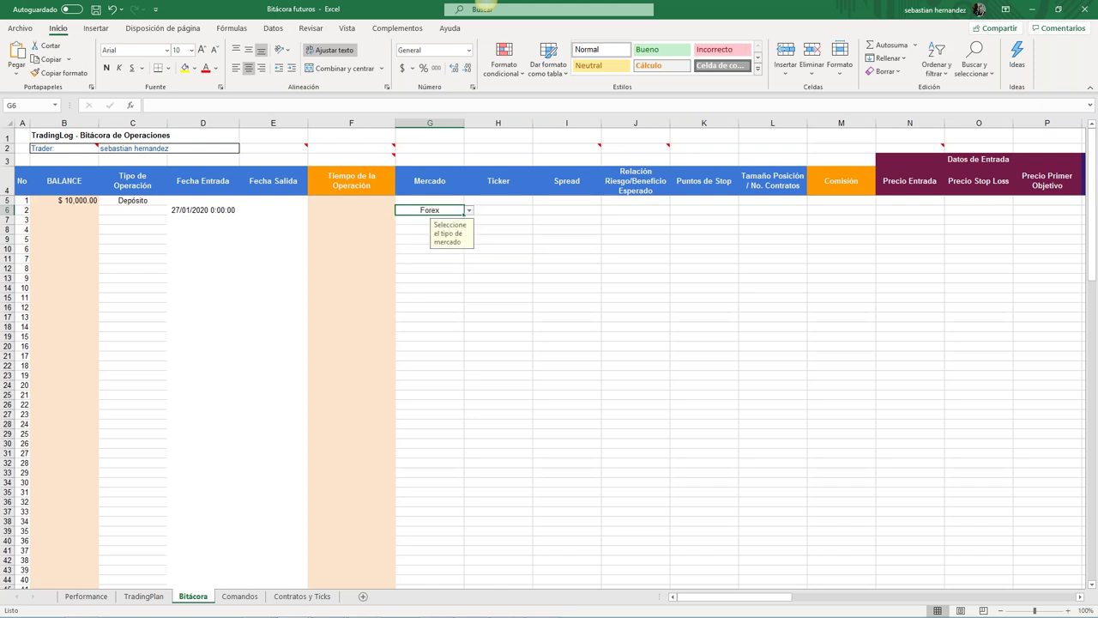
Step: Choose EURUSD as the ticker of entry 2 and enter a spread of 0.1
{"action": "left_click", "coordinate": [486, 214]}
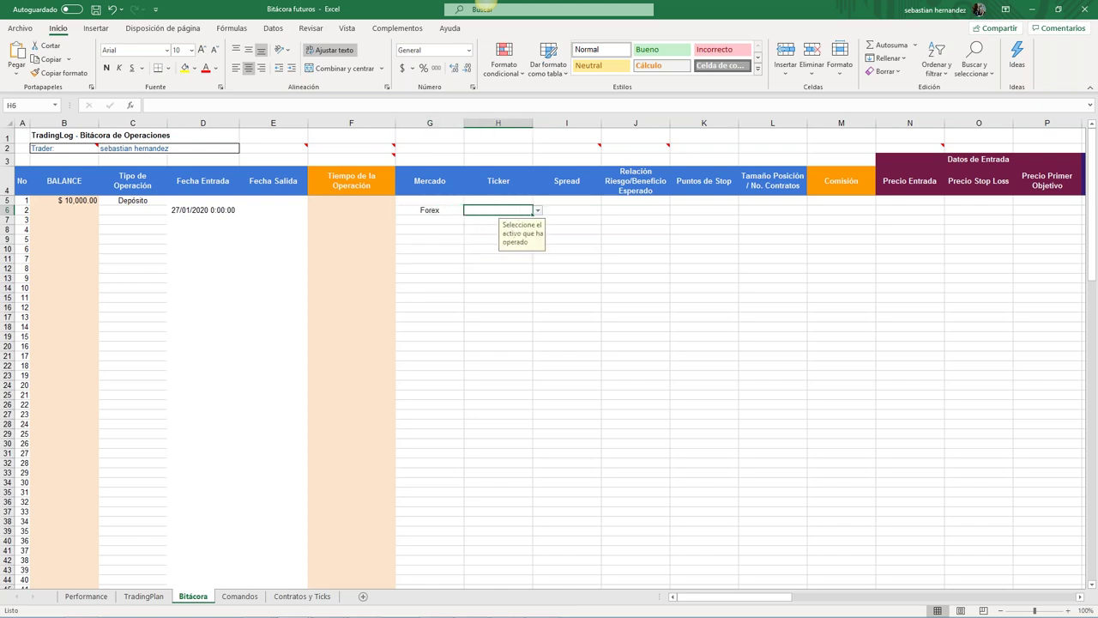
{"action": "left_click", "coordinate": [537, 210]}
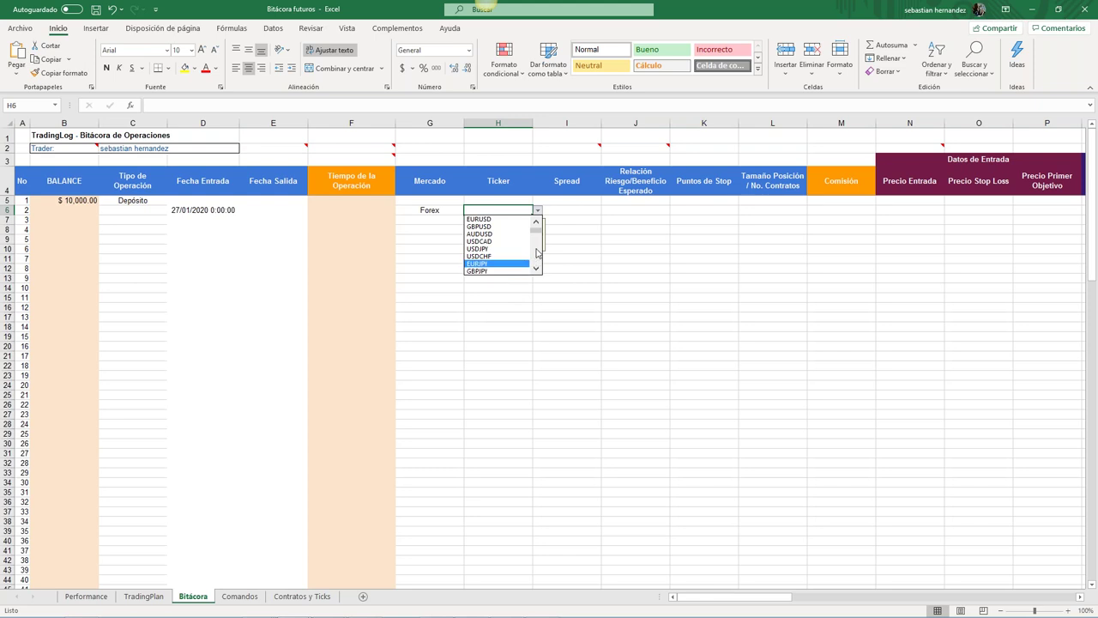
{"action": "left_click", "coordinate": [500, 220]}
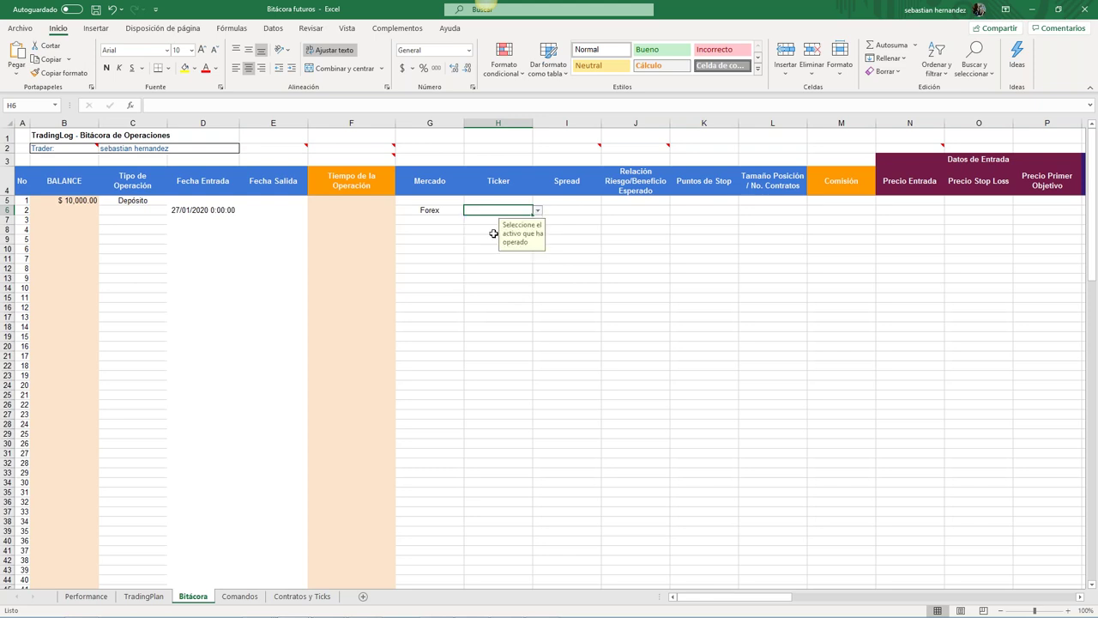
{"action": "left_click", "coordinate": [576, 213]}
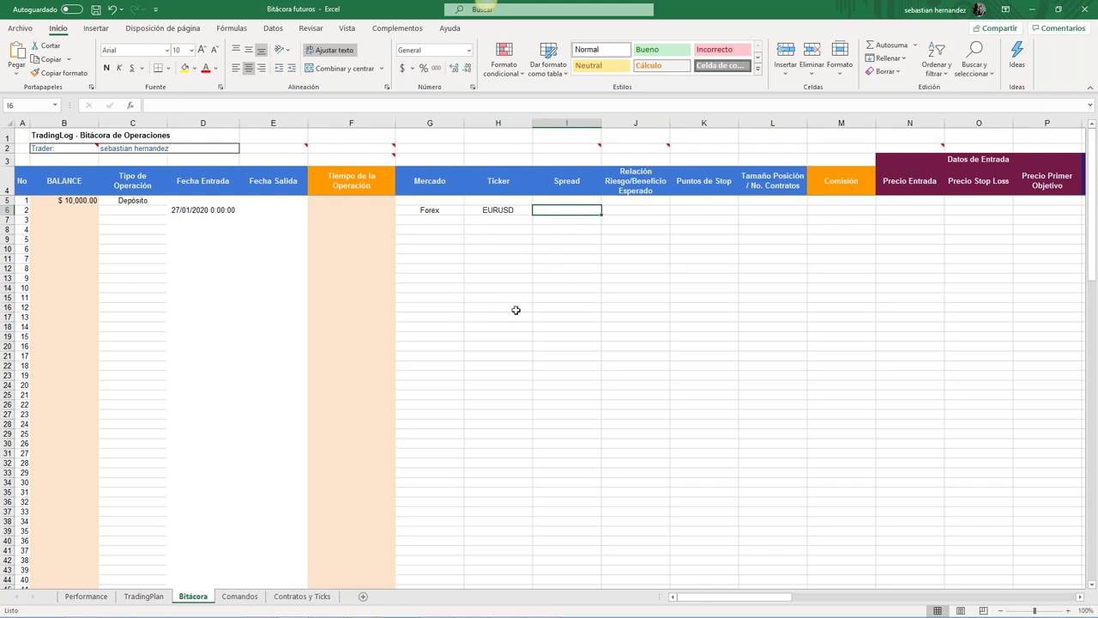
{"action": "type", "text": "0.1"}
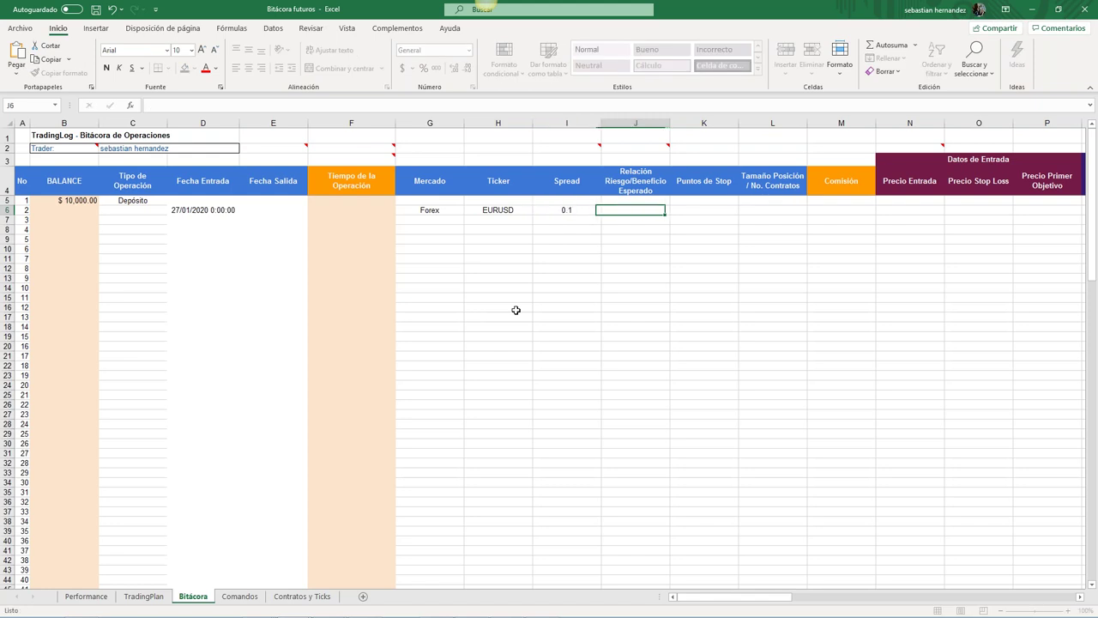
{"action": "key", "text": "ctrl+Return"}
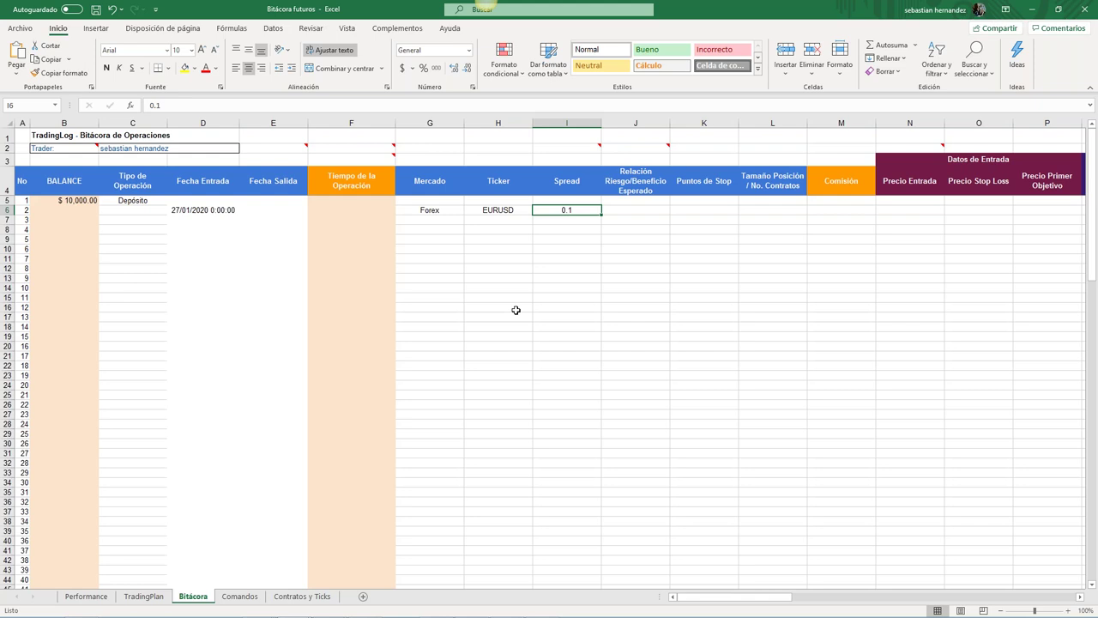
Step: Try entering the expected risk/benefit ratio of entry 2 as 4:1, 1:4 and 4/01
{"action": "key", "text": "Right"}
{"action": "key", "text": "Left"}
{"action": "key", "text": "Right"}
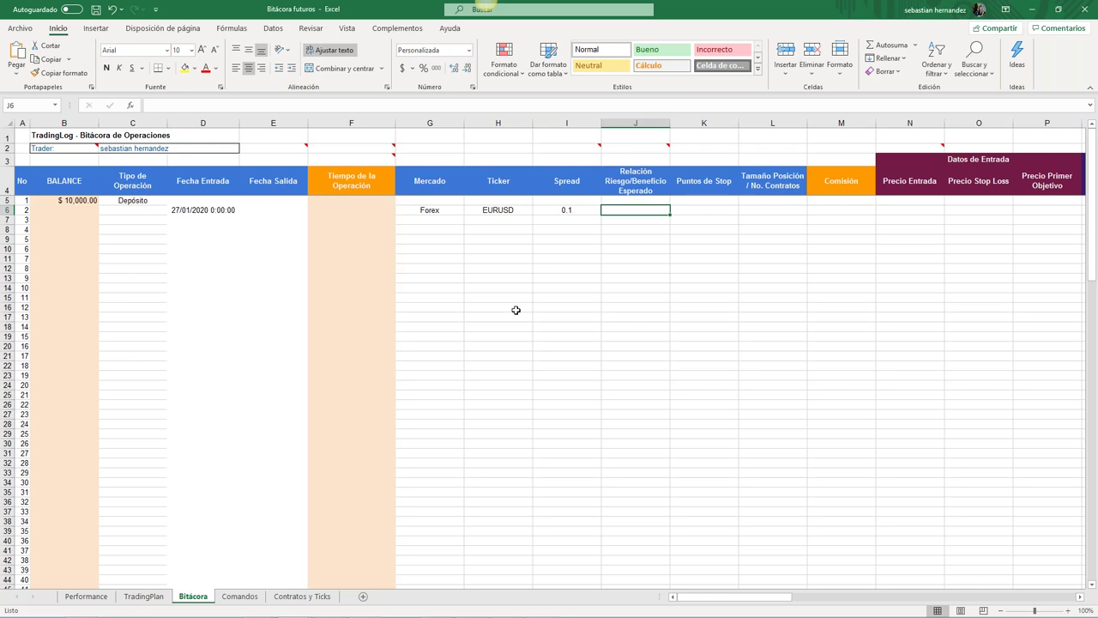
{"action": "type", "text": "4:1"}
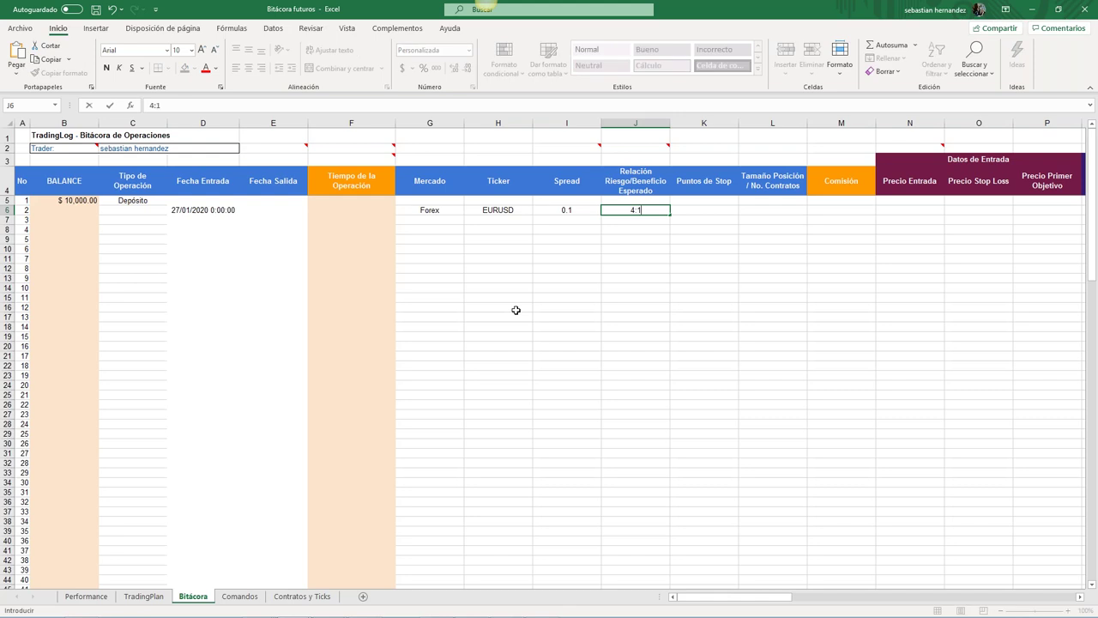
{"action": "key", "text": "ctrl+Return"}
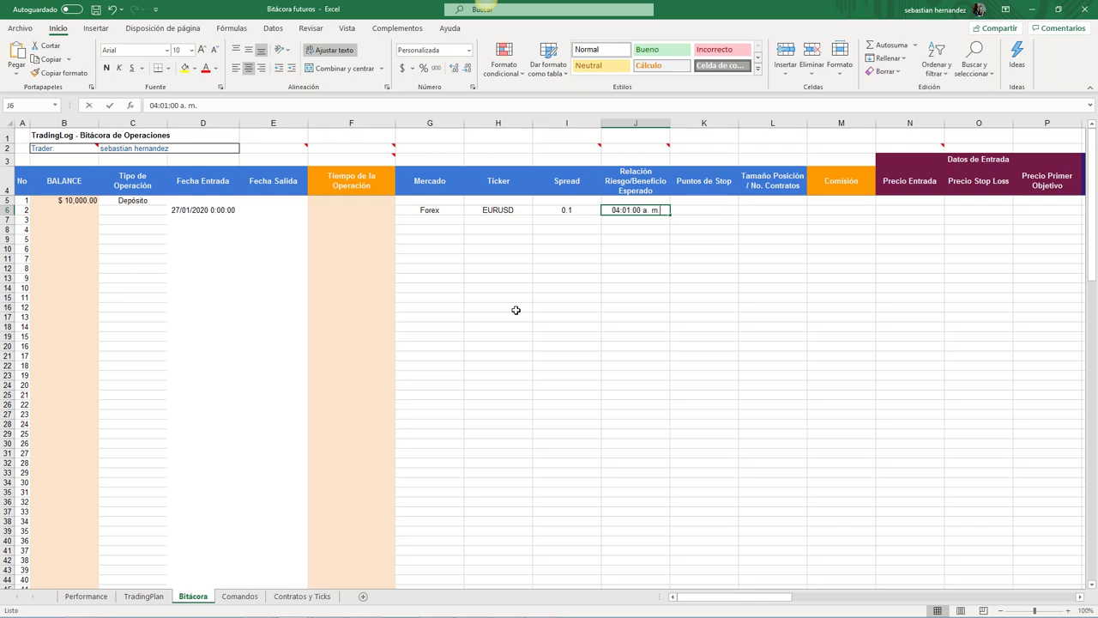
{"action": "type", "text": "4"}
{"action": "key", "text": "BackSpace"}
{"action": "type", "text": "1:4"}
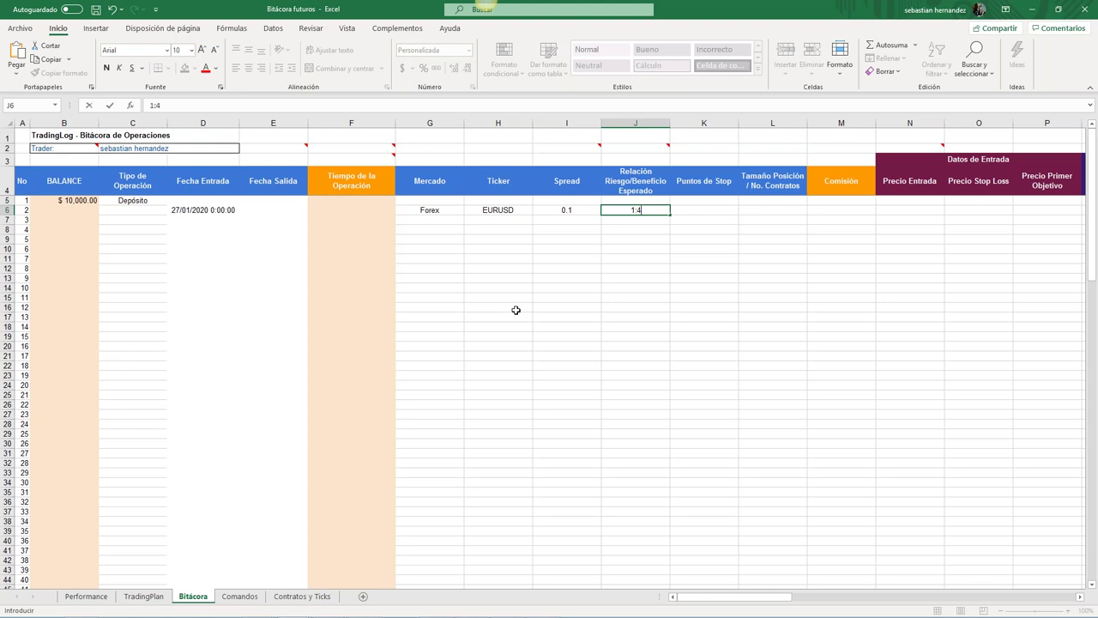
{"action": "key", "text": "Tab"}
{"action": "key", "text": "Left"}
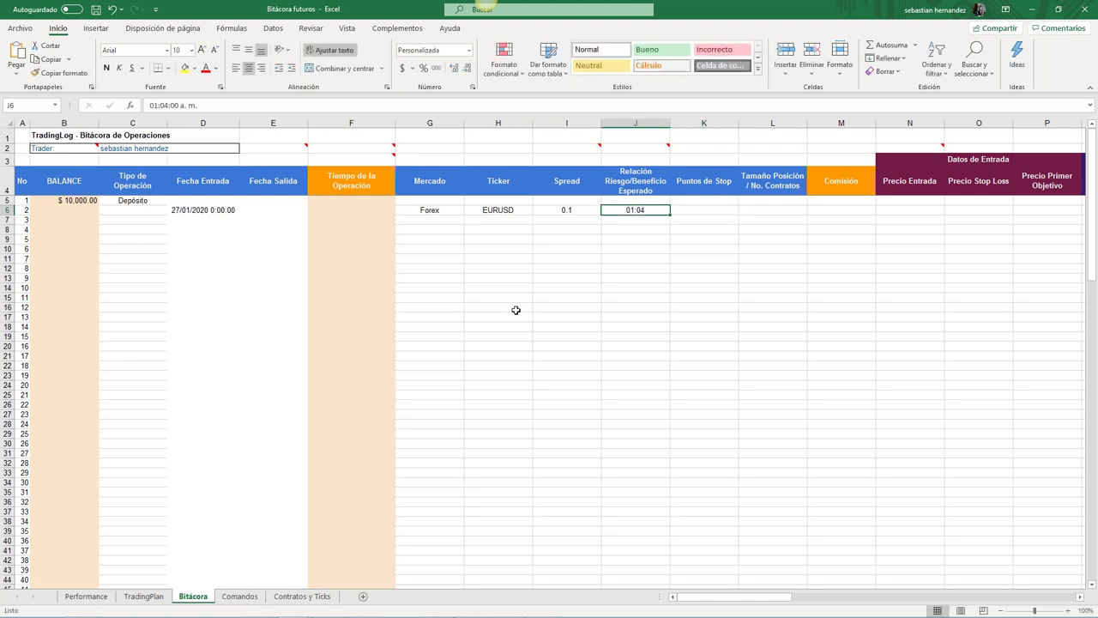
{"action": "type", "text": "4"}
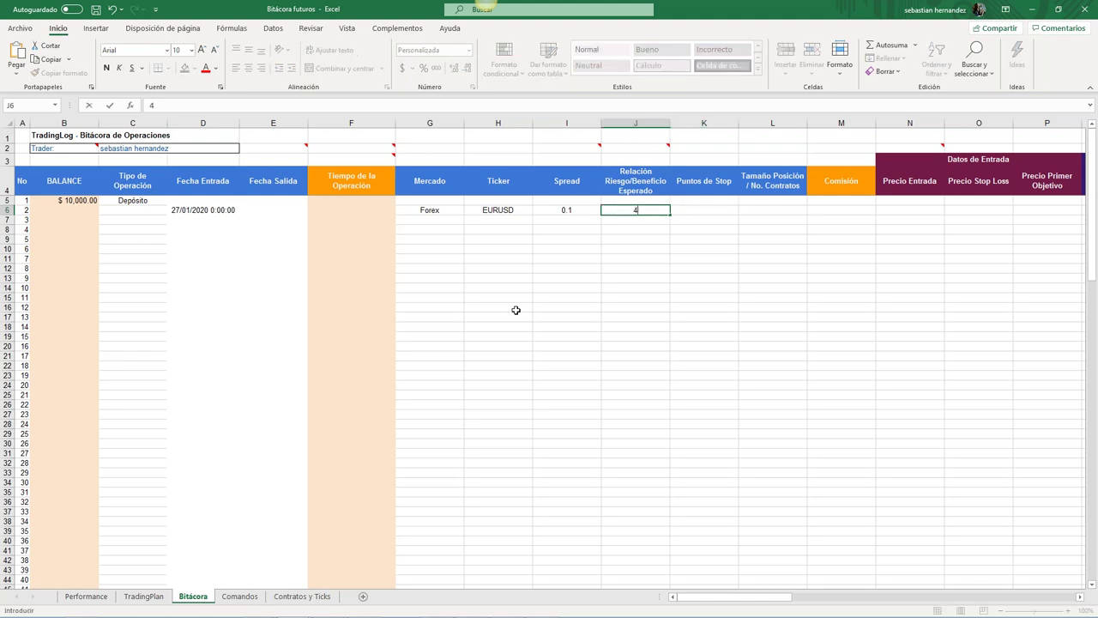
{"action": "type", "text": "/01"}
{"action": "key", "text": "Tab"}
{"action": "key", "text": "Left"}
Step: Enter 4:! as the expected risk/benefit ratio of entry 2
{"action": "type", "text": "4:1"}
{"action": "key", "text": "Tab"}
{"action": "key", "text": "Left"}
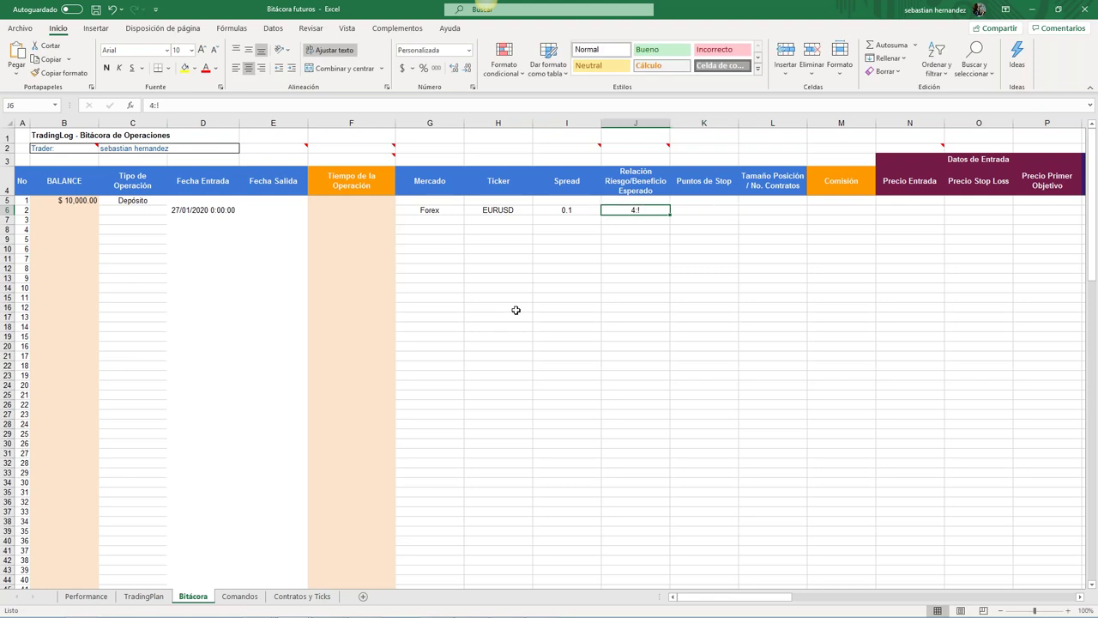
Step: Enter 15.1 as the stop points (Puntos de Stop) of entry 2
{"action": "key", "text": "Tab"}
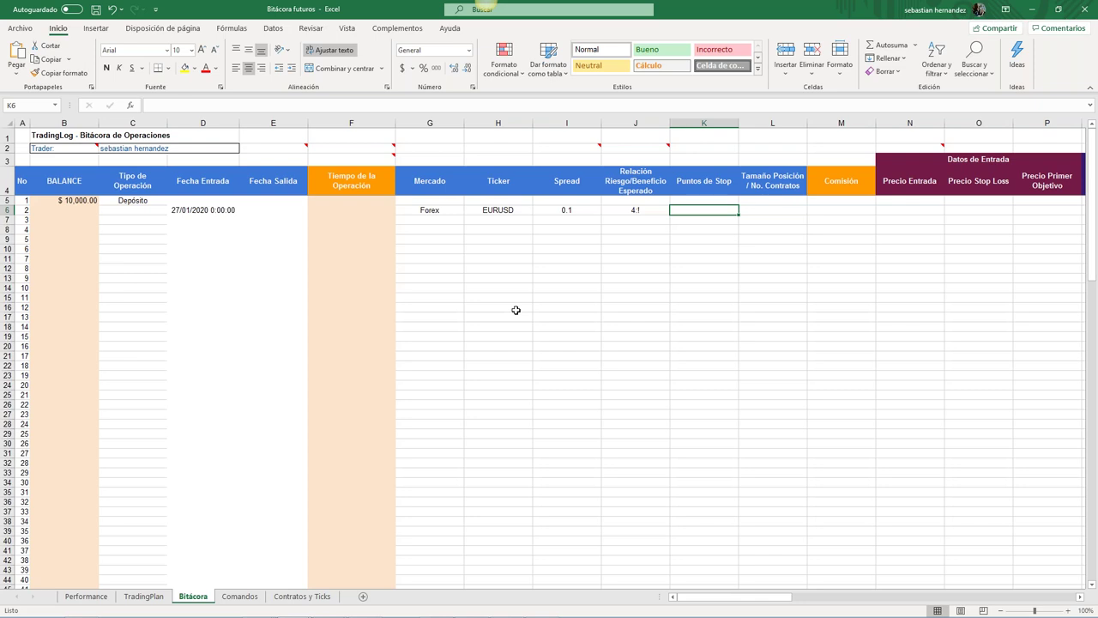
{"action": "type", "text": "15.1"}
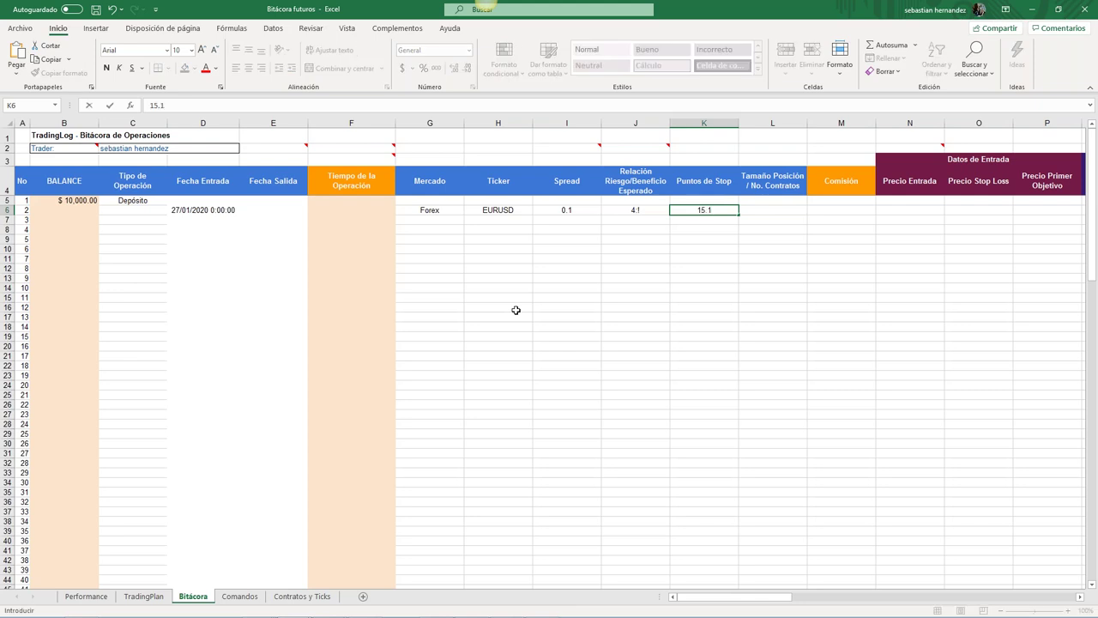
{"action": "key", "text": "Left"}
{"action": "key", "text": "Right"}
{"action": "key", "text": "Left"}
{"action": "key", "text": "Right"}
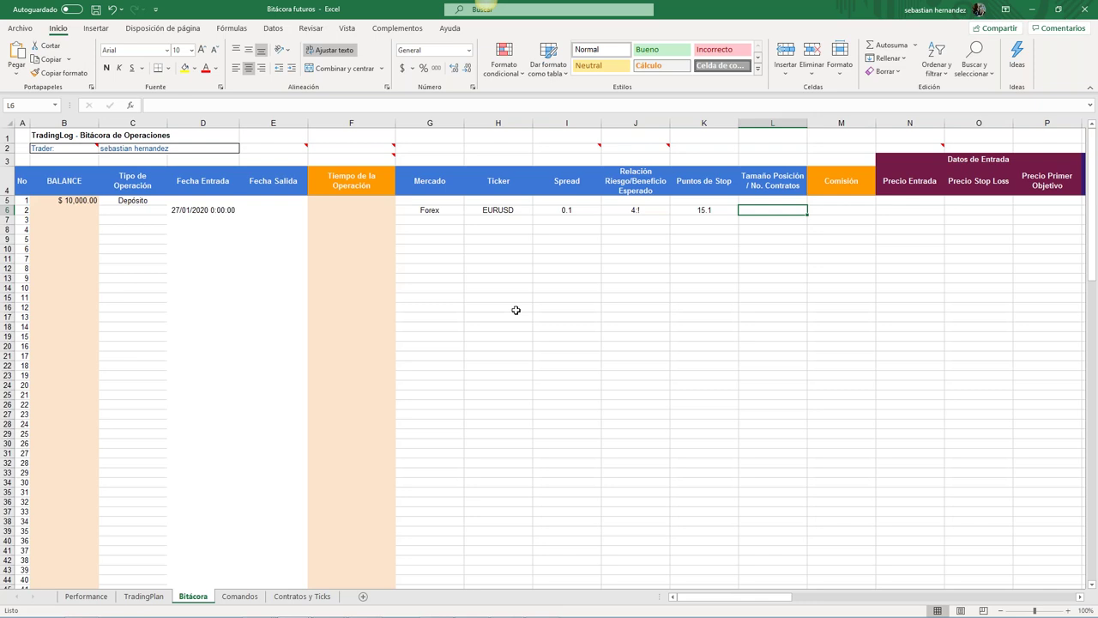
Step: Enter 1 as the position size / number of contracts of entry 2
{"action": "type", "text": "1"}
{"action": "key", "text": "Right"}
{"action": "key", "text": "Left"}
{"action": "key", "text": "Right"}
{"action": "key", "text": "Left"}
{"action": "key", "text": "Right"}
{"action": "key", "text": "Left"}
{"action": "key", "text": "Right"}
{"action": "key", "text": "Left"}
{"action": "key", "text": "Right"}
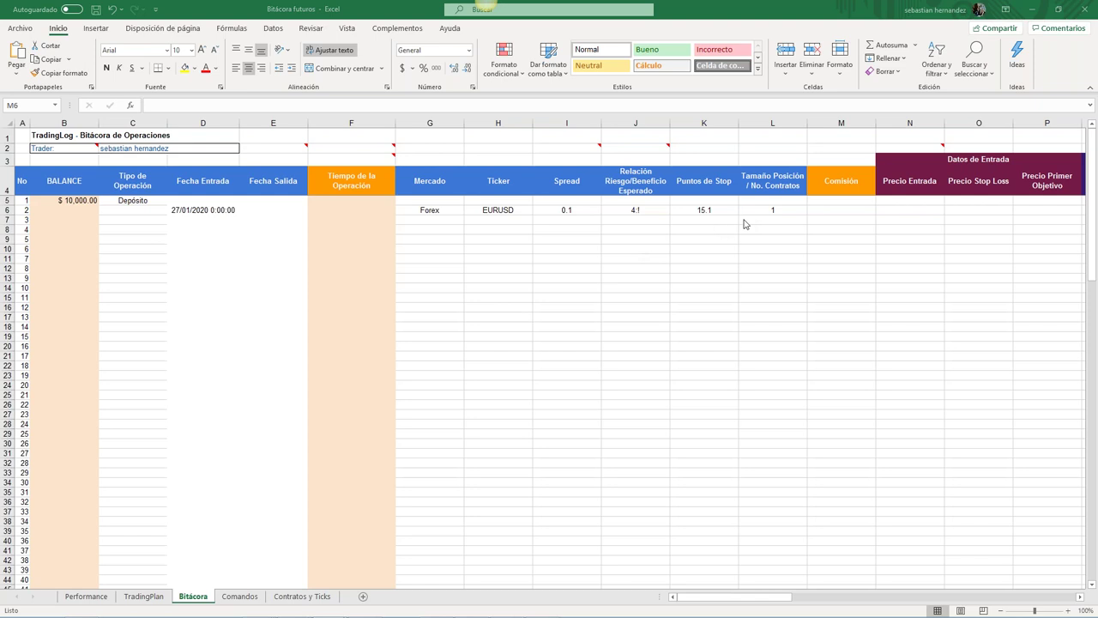
Step: Examine the Comisión column and the entry price, stop loss and first target columns under Datos de Entrada
{"action": "left_click", "coordinate": [837, 212]}
{"action": "key", "text": "Right"}
{"action": "key", "text": "Right"}
{"action": "key", "text": "Right"}
{"action": "key", "text": "Right"}
{"action": "key", "text": "Right"}
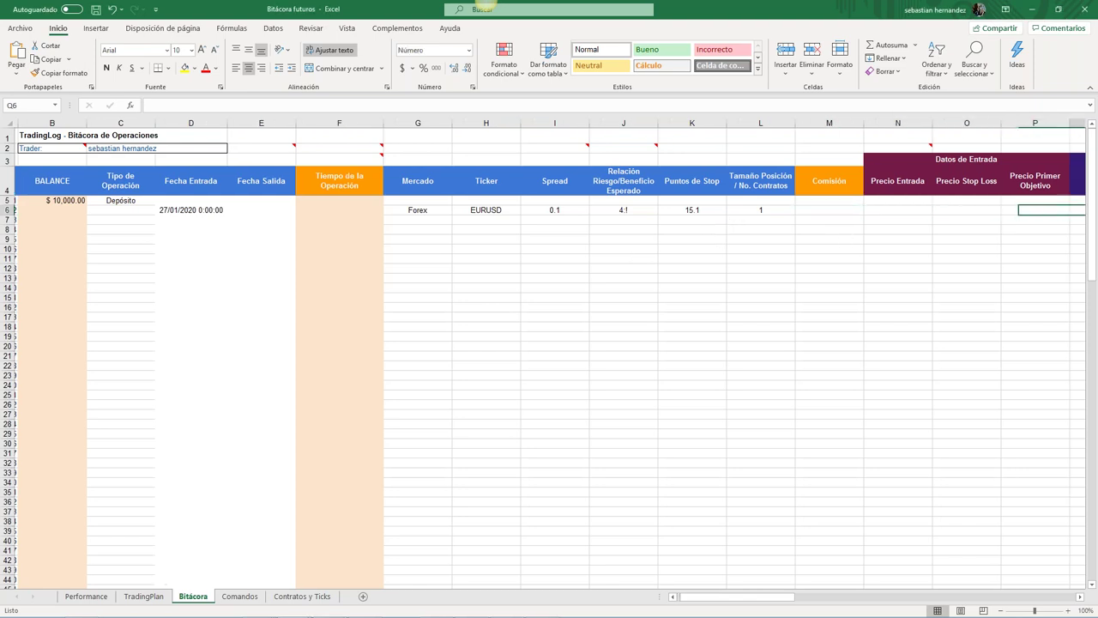
{"action": "key", "text": "Left"}
{"action": "key", "text": "Left"}
{"action": "key", "text": "Left"}
{"action": "key", "text": "Left"}
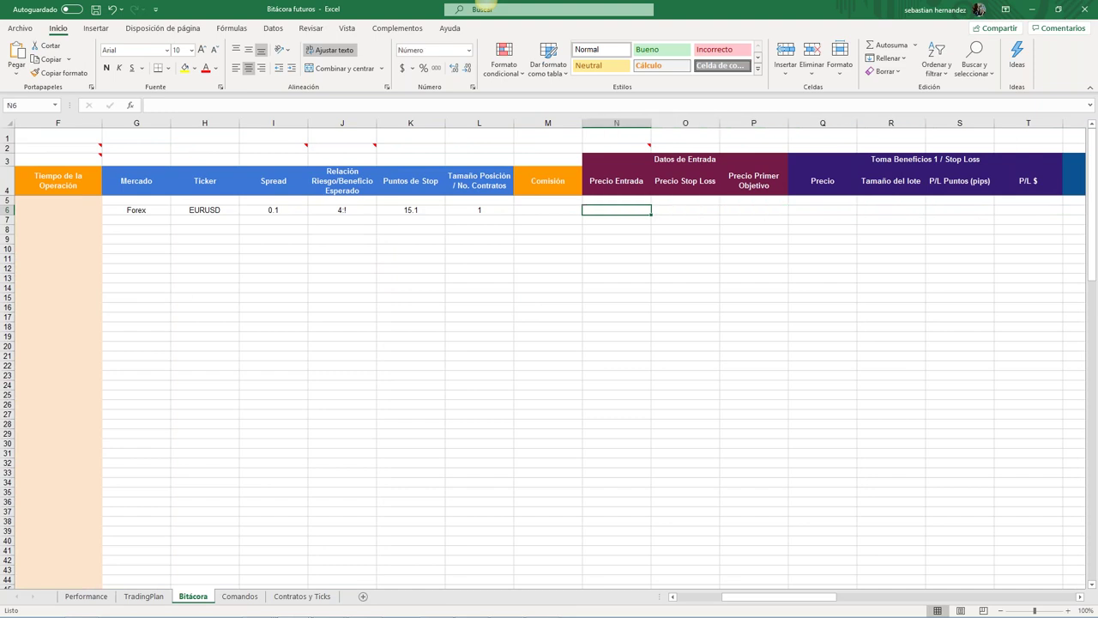
{"action": "key", "text": "Right"}
{"action": "key", "text": "Left"}
{"action": "key", "text": "Right"}
{"action": "key", "text": "Right"}
{"action": "key", "text": "Left"}
{"action": "key", "text": "Right"}
{"action": "key", "text": "Left"}
{"action": "key", "text": "Right"}
{"action": "key", "text": "Left"}
{"action": "key", "text": "Right"}
{"action": "key", "text": "Left"}
{"action": "key", "text": "Right"}
Step: Examine the price, lot size and P/L columns of the four Toma Beneficios sections
{"action": "key", "text": "Right"}
{"action": "key", "text": "Right"}
{"action": "key", "text": "Right"}
{"action": "key", "text": "Right"}
{"action": "key", "text": "Right"}
{"action": "key", "text": "Right"}
{"action": "key", "text": "Right"}
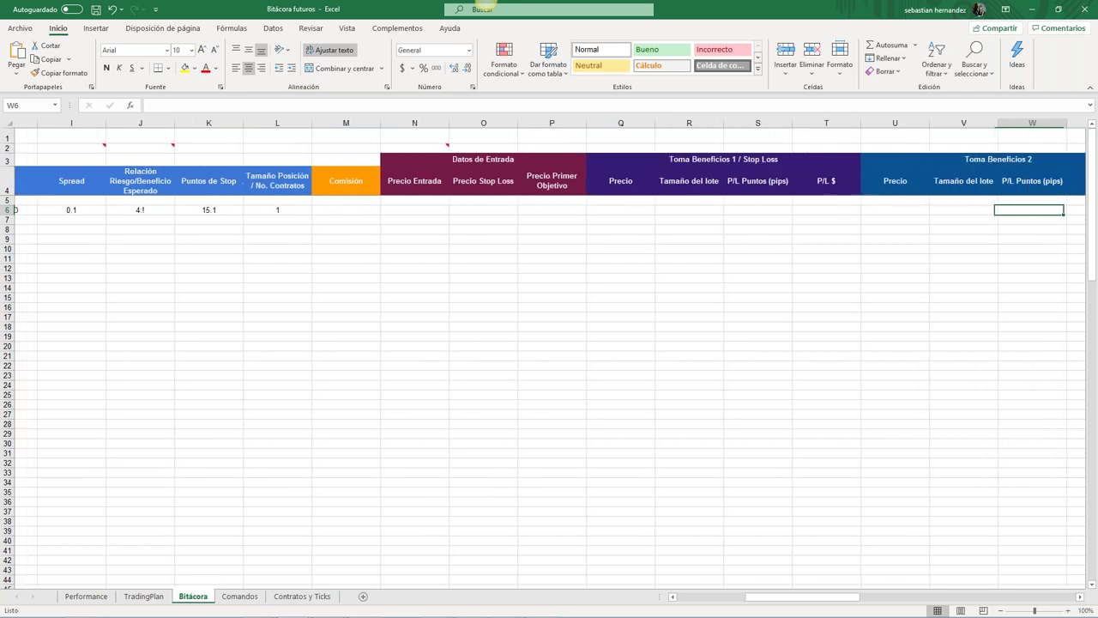
{"action": "key", "text": "Left"}
{"action": "key", "text": "Left"}
{"action": "key", "text": "Right"}
{"action": "key", "text": "Left"}
{"action": "key", "text": "Right"}
{"action": "key", "text": "Right"}
{"action": "key", "text": "Right"}
{"action": "key", "text": "Right"}
{"action": "key", "text": "Right"}
{"action": "key", "text": "Right"}
{"action": "key", "text": "Right"}
{"action": "key", "text": "Right"}
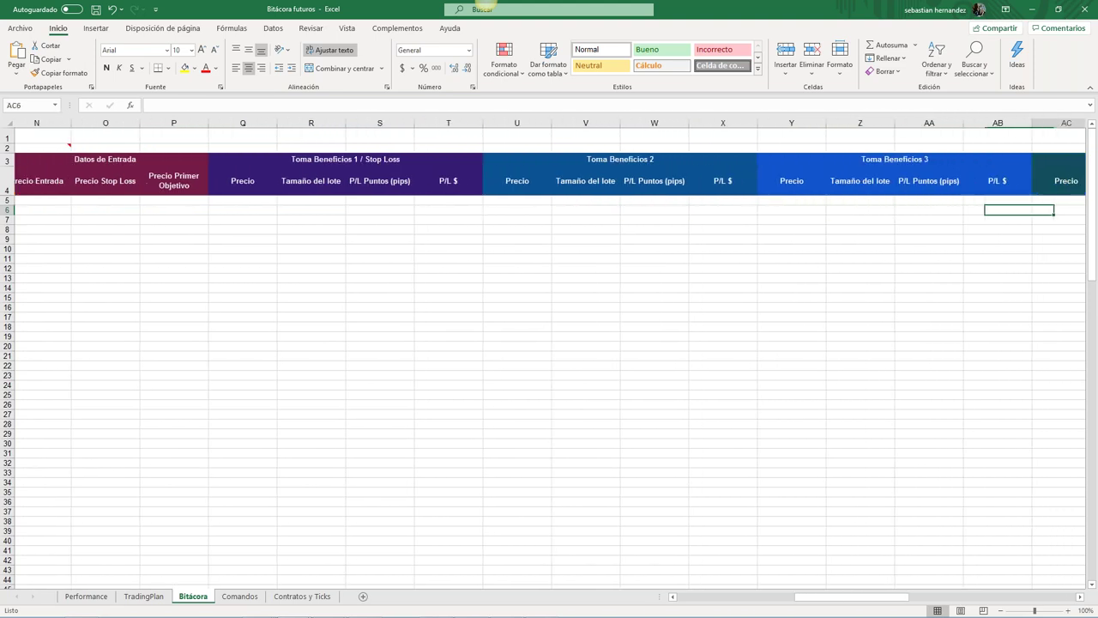
{"action": "key", "text": "Right"}
{"action": "key", "text": "Right"}
{"action": "key", "text": "Right"}
{"action": "key", "text": "Left"}
{"action": "key", "text": "Left"}
{"action": "key", "text": "Right"}
{"action": "key", "text": "Left"}
{"action": "key", "text": "Right"}
{"action": "key", "text": "Right"}
Step: Examine the operation status, total P/L, gained, accumulated and lost columns of the results section
{"action": "key", "text": "Right"}
{"action": "key", "text": "Right"}
{"action": "key", "text": "Right"}
{"action": "key", "text": "Right"}
{"action": "key", "text": "Right"}
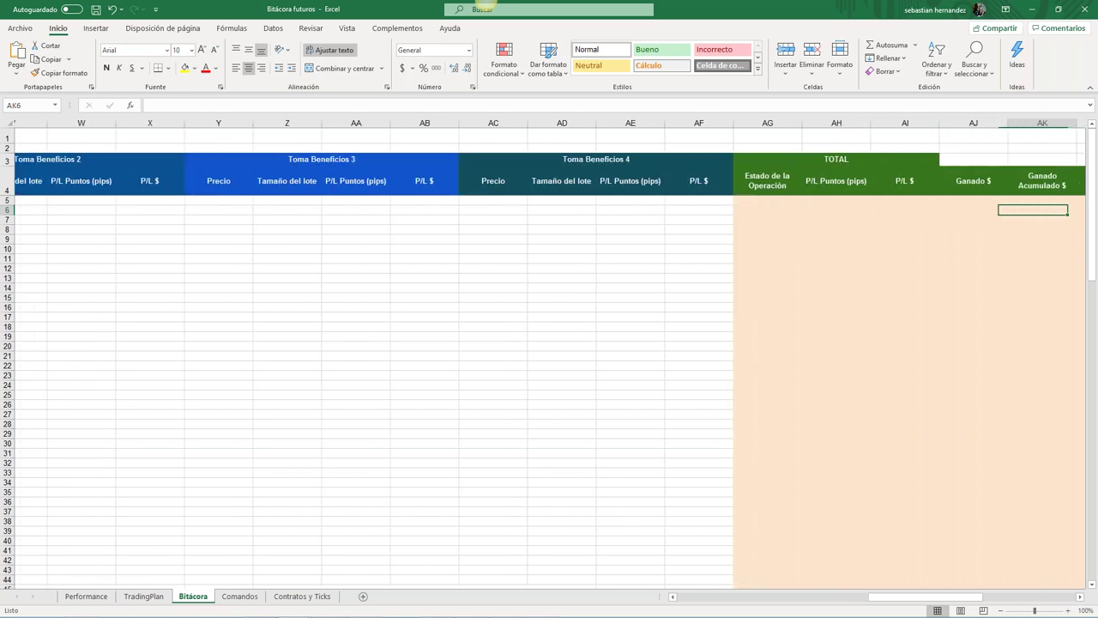
{"action": "key", "text": "Right"}
{"action": "key", "text": "Right"}
{"action": "key", "text": "Left"}
{"action": "key", "text": "Left"}
{"action": "key", "text": "Left"}
{"action": "key", "text": "Left"}
{"action": "key", "text": "Left"}
{"action": "key", "text": "Left"}
{"action": "key", "text": "Left"}
{"action": "key", "text": "Right"}
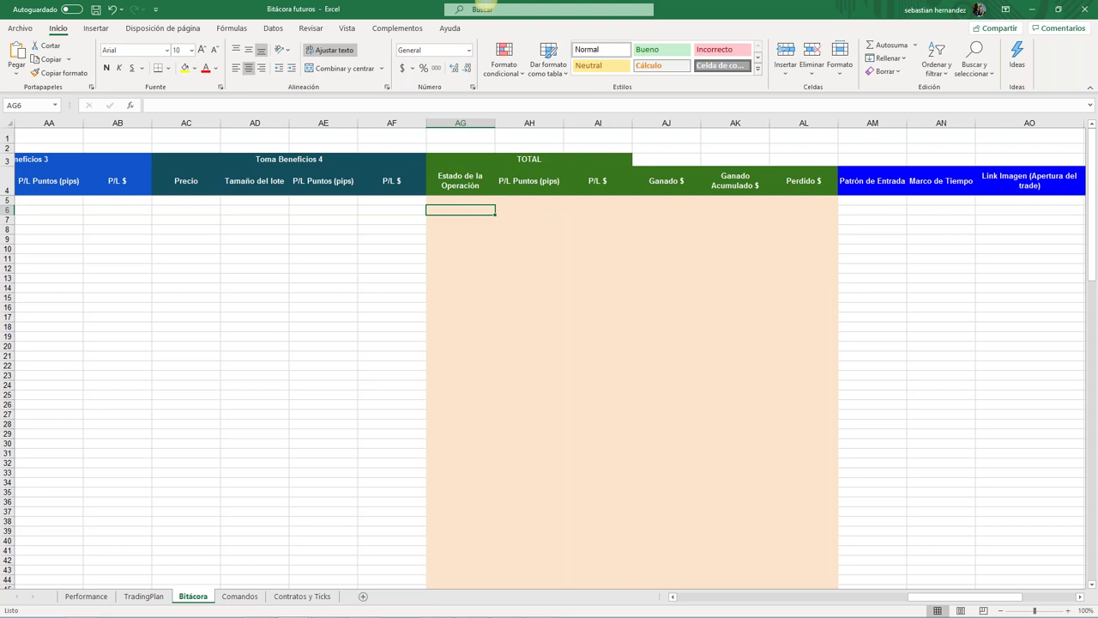
Step: Examine the TOTAL and gain/loss columns of row 6, continuing through the entry pattern, time frame and trade link columns
{"action": "key", "text": "Right"}
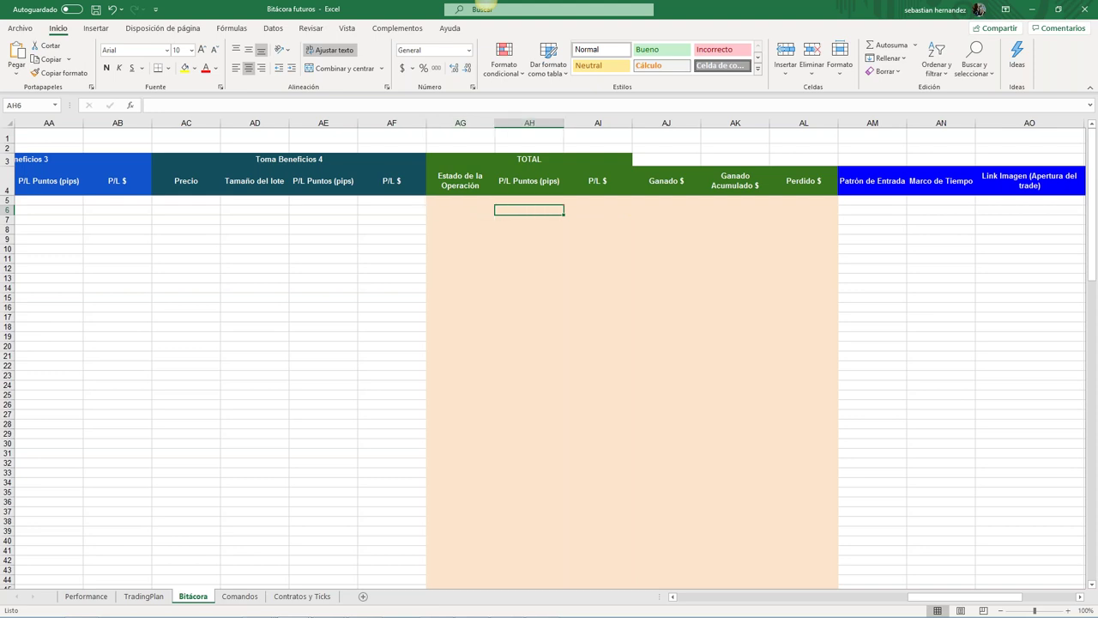
{"action": "key", "text": "Right"}
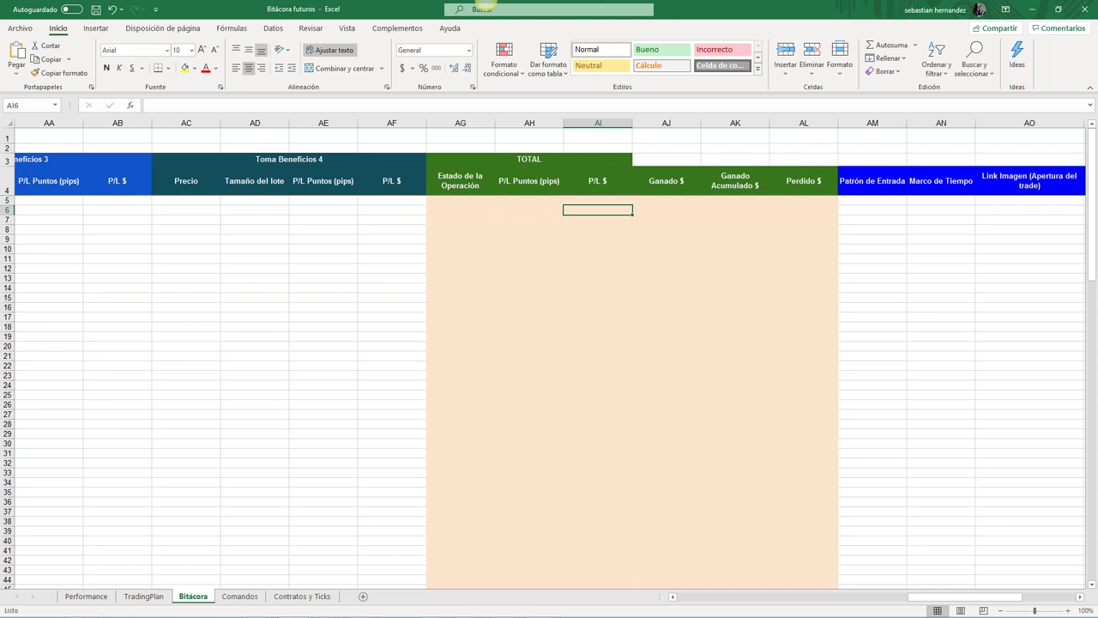
{"action": "key", "text": "Right"}
{"action": "key", "text": "Right"}
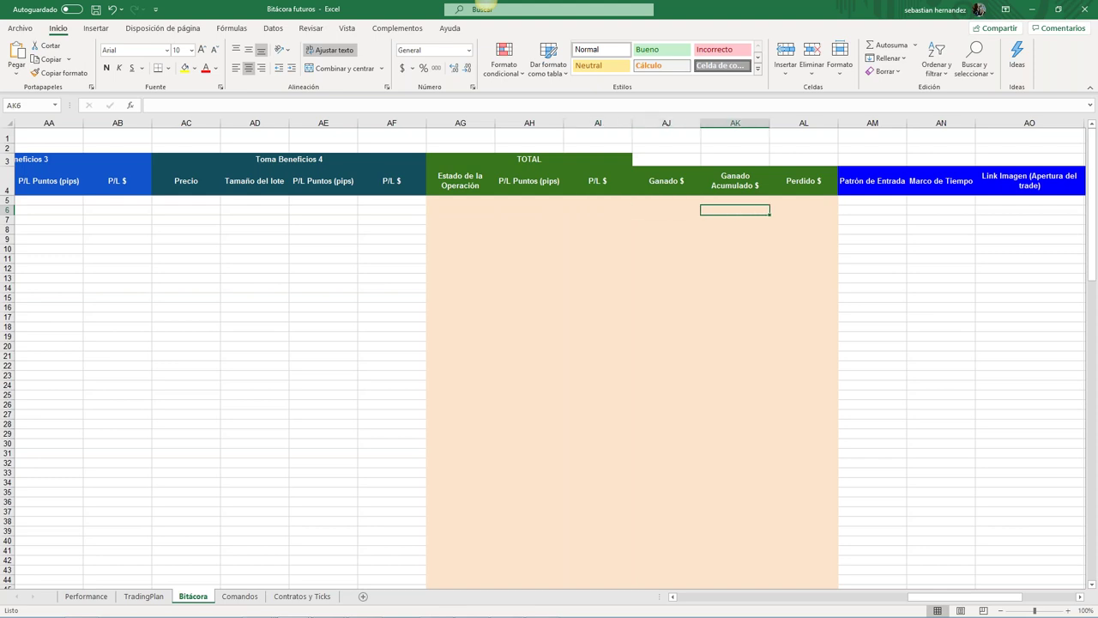
{"action": "key", "text": "Right"}
{"action": "key", "text": "Right"}
{"action": "key", "text": "Right"}
{"action": "key", "text": "Right"}
{"action": "key", "text": "Right"}
{"action": "key", "text": "Right"}
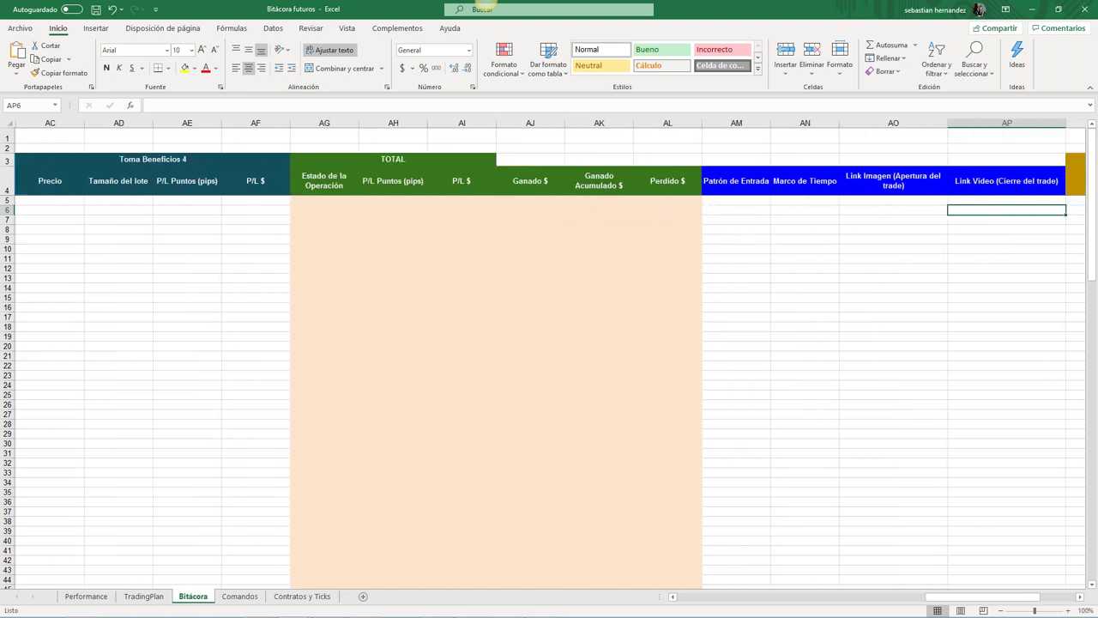
Step: In row 6, choose Máximo Menor 1 as the Patrón de Entrada and 1 Hora as the Marco de Tiempo
{"action": "key", "text": "Left"}
{"action": "key", "text": "Left"}
{"action": "key", "text": "Left"}
{"action": "key", "text": "Left"}
{"action": "key", "text": "Right"}
{"action": "key", "text": "Left"}
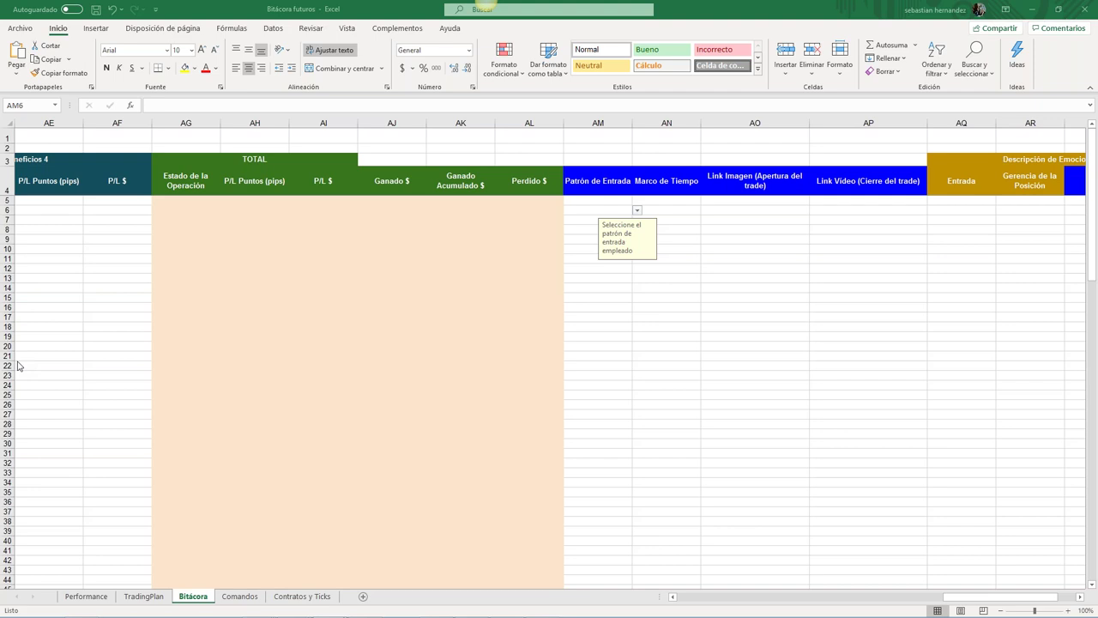
{"action": "left_click", "coordinate": [637, 212]}
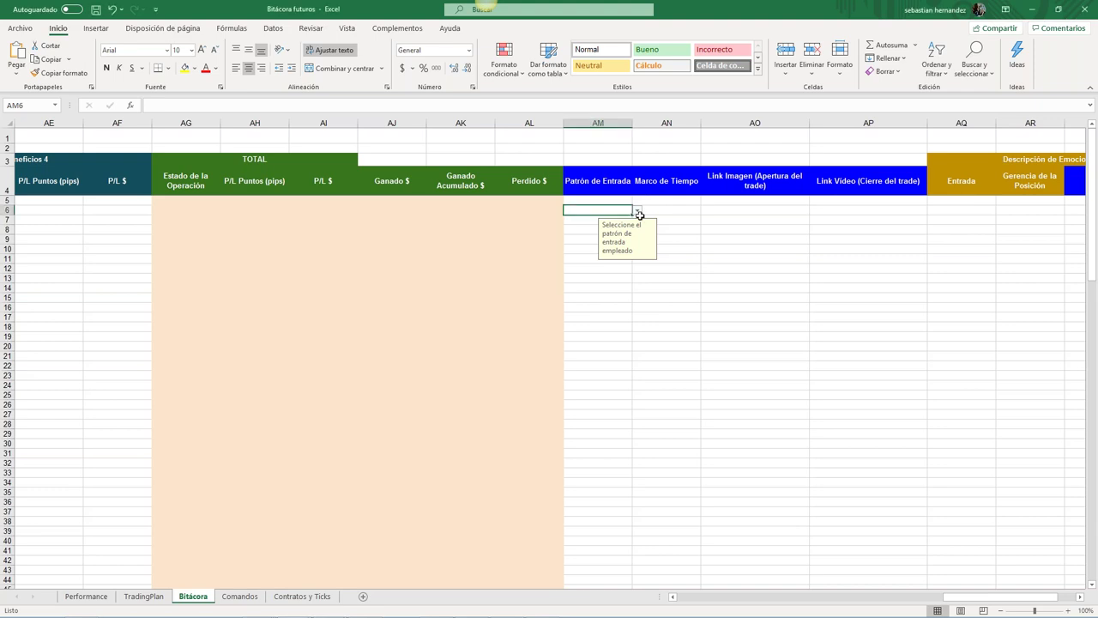
{"action": "left_click", "coordinate": [637, 212]}
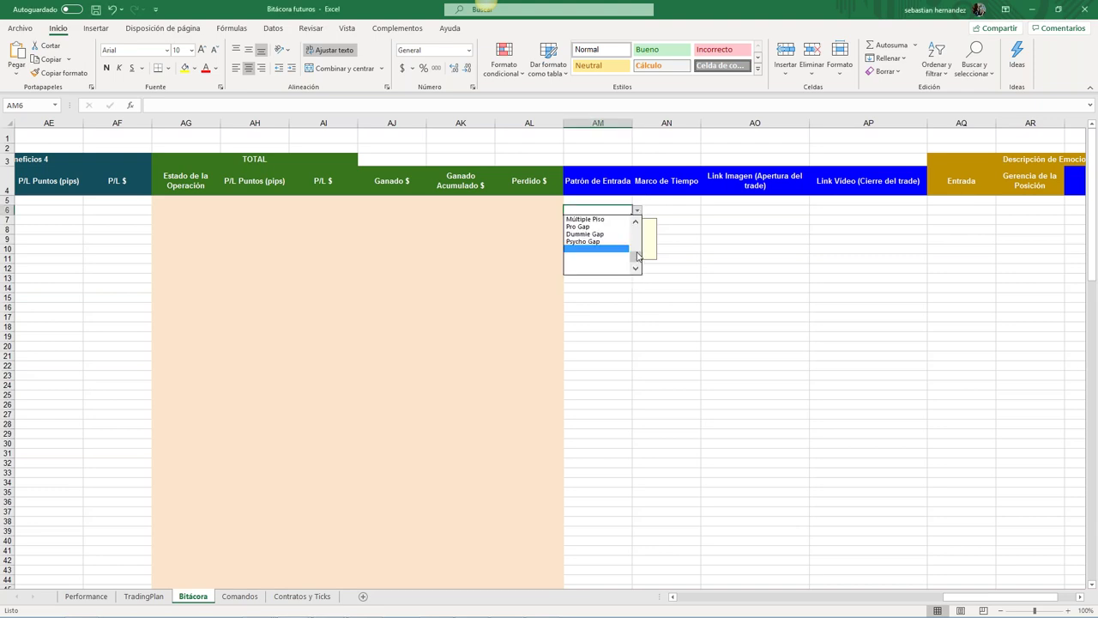
{"action": "left_click_drag", "start_coordinate": [636, 257], "coordinate": [636, 234]}
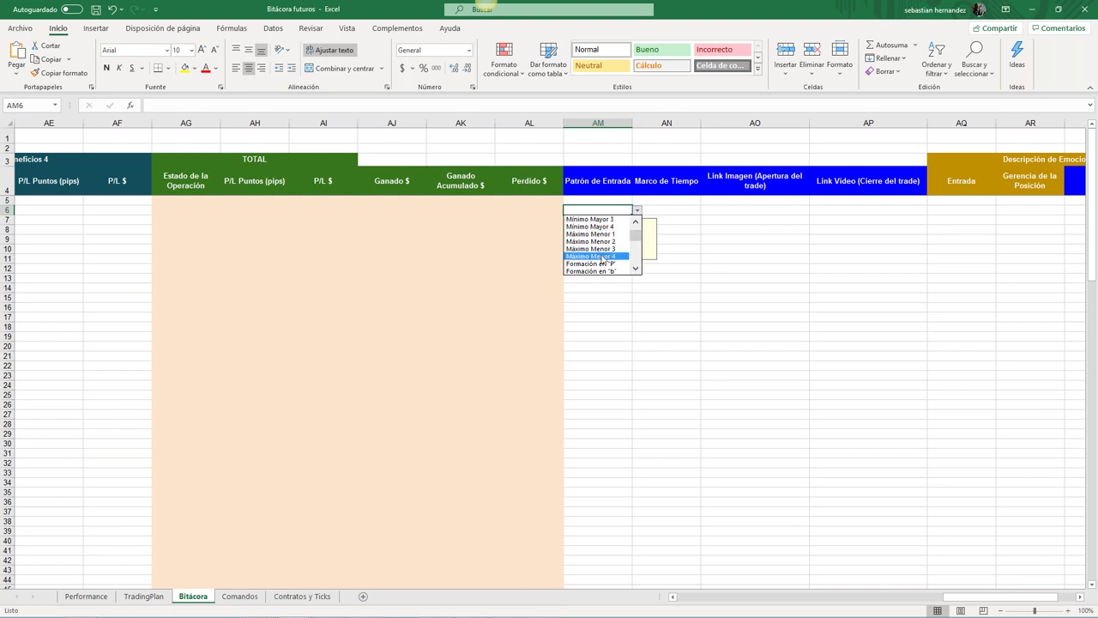
{"action": "left_click", "coordinate": [609, 234]}
{"action": "left_click", "coordinate": [676, 210]}
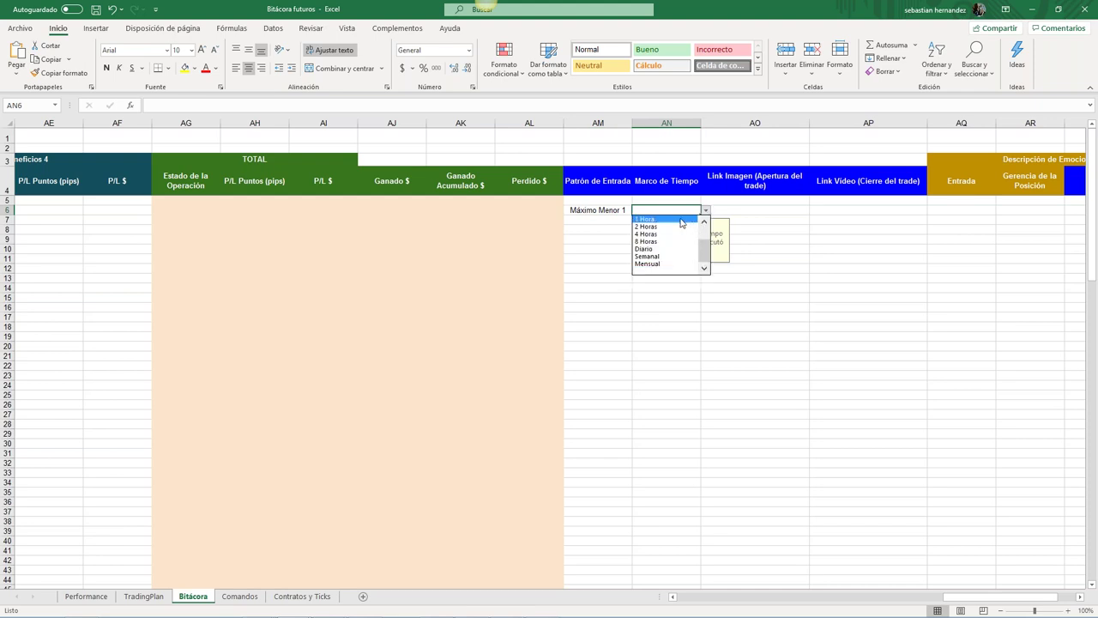
{"action": "left_click", "coordinate": [691, 220]}
Step: Examine the image link column for the trade opening and the video link column for the trade closing
{"action": "left_click", "coordinate": [726, 209]}
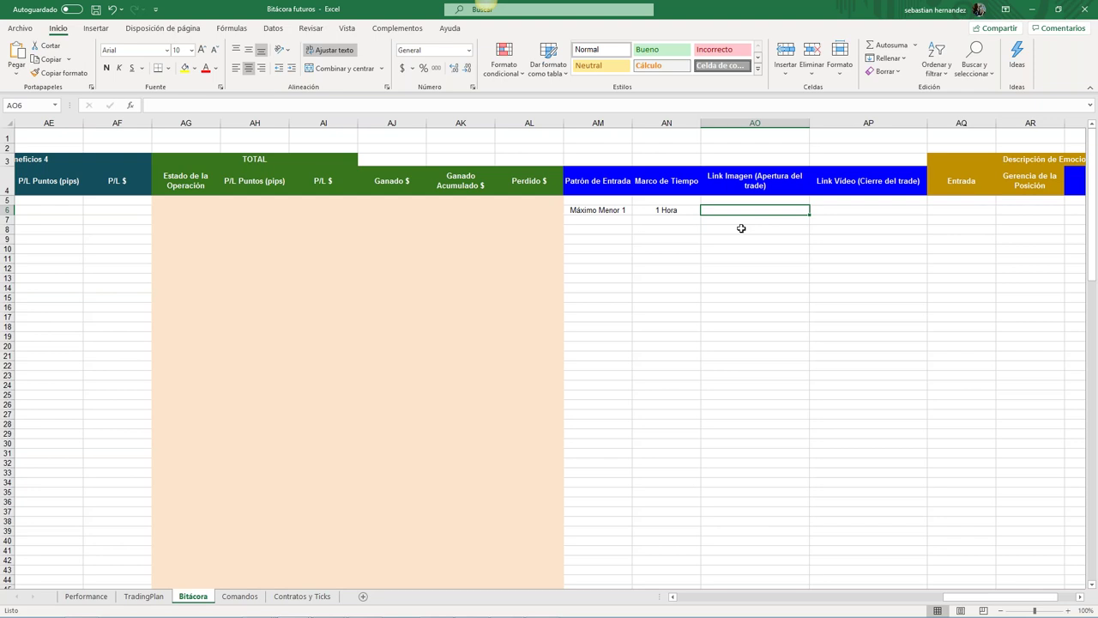
{"action": "key", "text": "Right"}
{"action": "key", "text": "Left"}
{"action": "key", "text": "Right"}
{"action": "key", "text": "Right"}
{"action": "key", "text": "Right"}
{"action": "key", "text": "Right"}
{"action": "key", "text": "Right"}
{"action": "key", "text": "Right"}
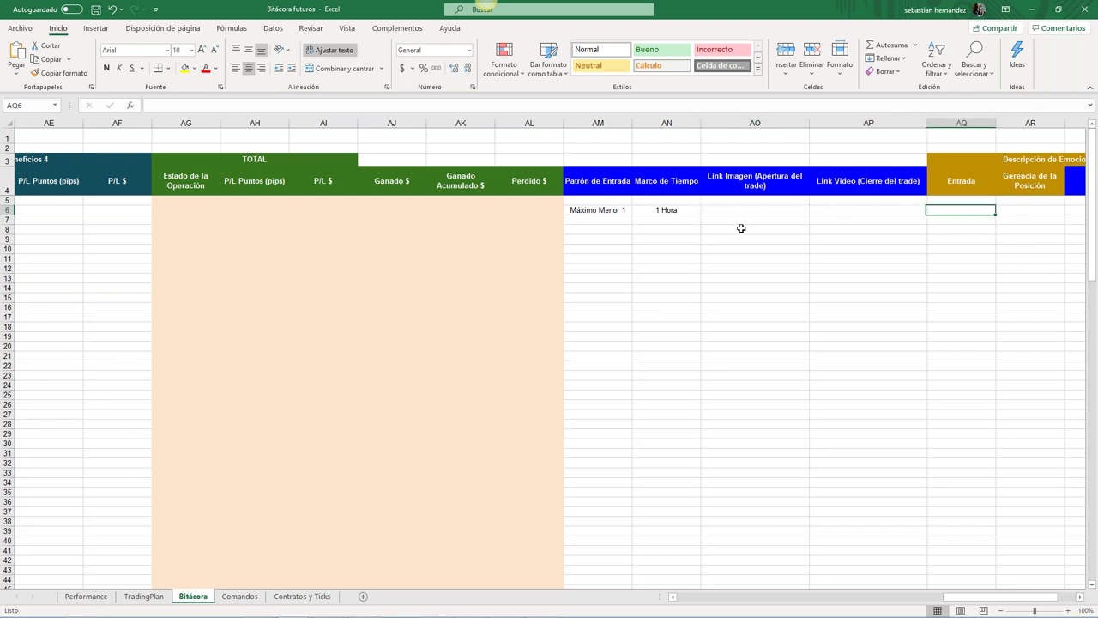
Step: Examine the Entrada and Gerencia de la Posición columns under Descripción de Emociones, and the Observaciones column
{"action": "key", "text": "Left"}
{"action": "key", "text": "Left"}
{"action": "key", "text": "Left"}
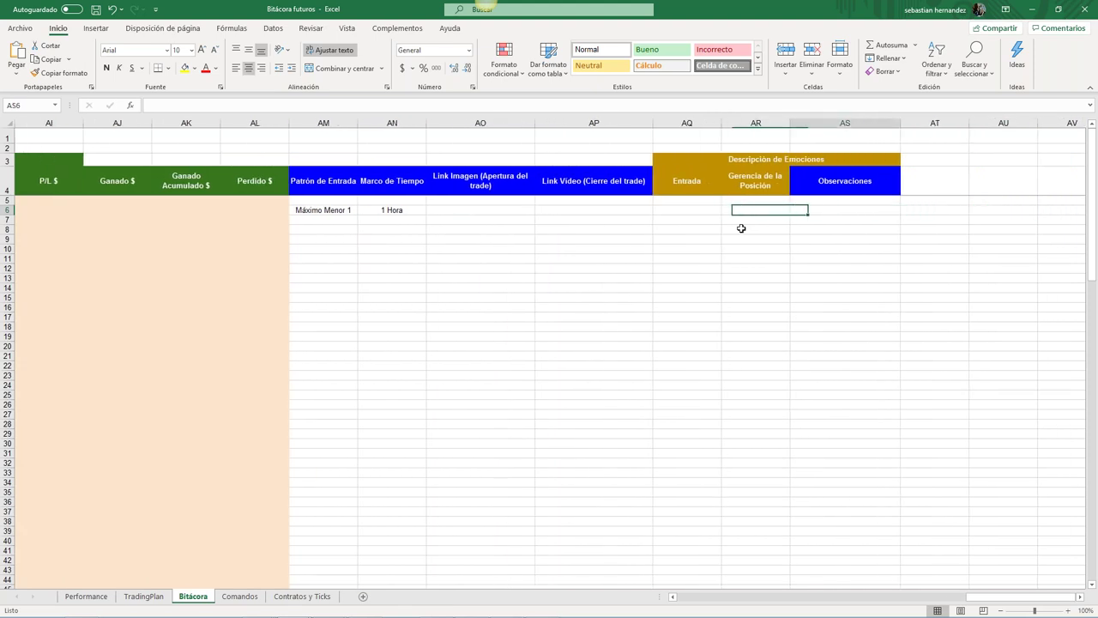
{"action": "key", "text": "Left"}
{"action": "key", "text": "Right"}
{"action": "key", "text": "Left"}
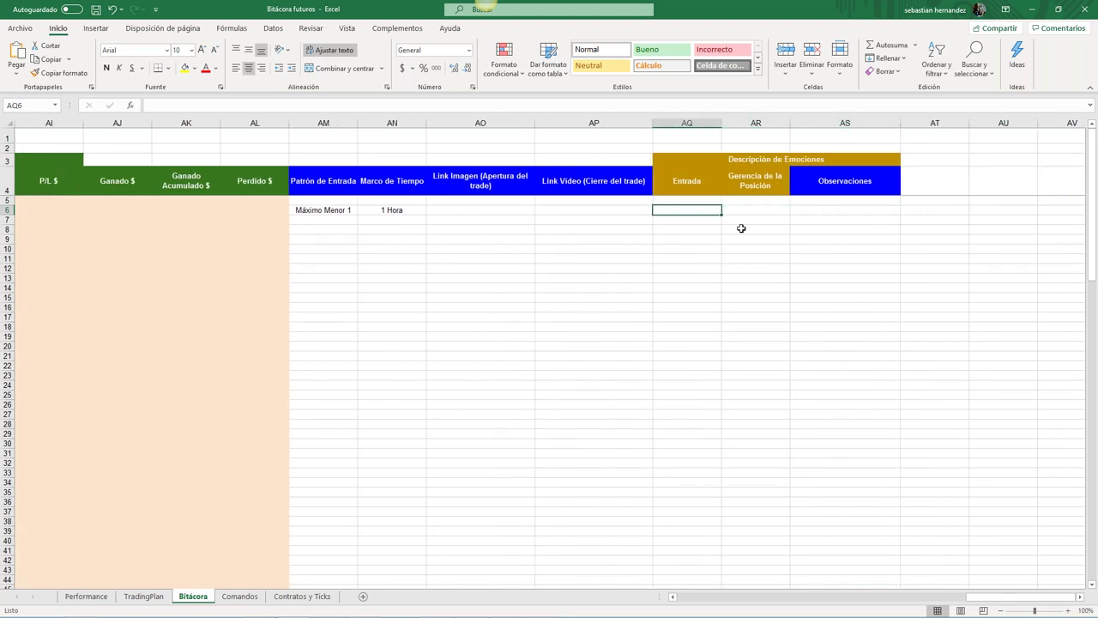
{"action": "key", "text": "Right"}
{"action": "key", "text": "Right"}
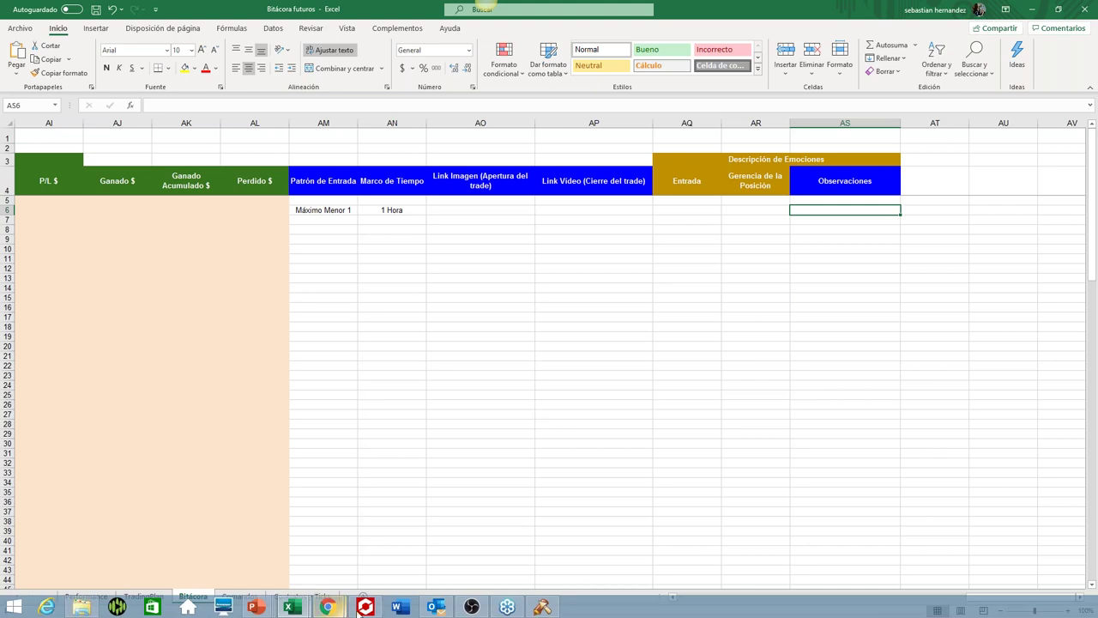
Step: Switch to the running PowerPoint slide show with the slide Pasos para la superación personal
{"action": "mouse_move", "coordinate": [262, 608]}
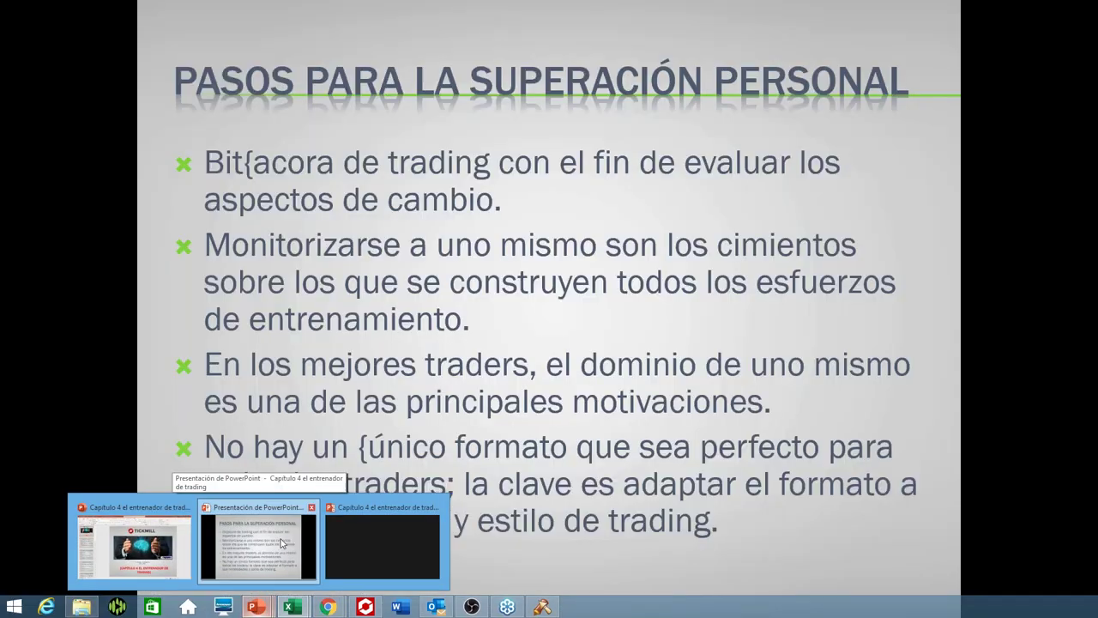
{"action": "left_click", "coordinate": [282, 543]}
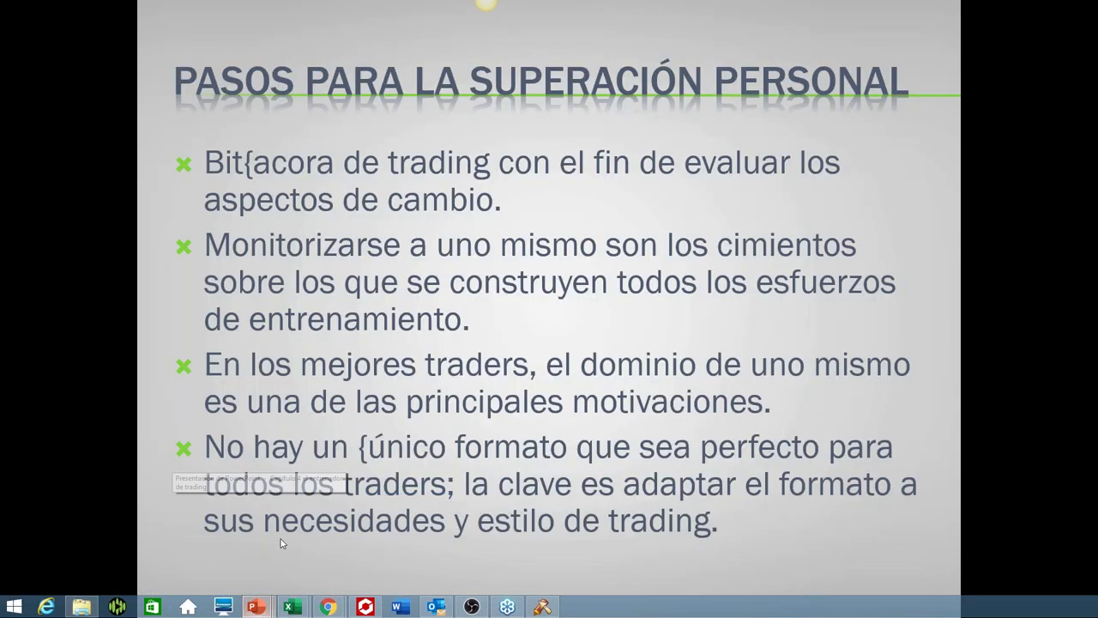